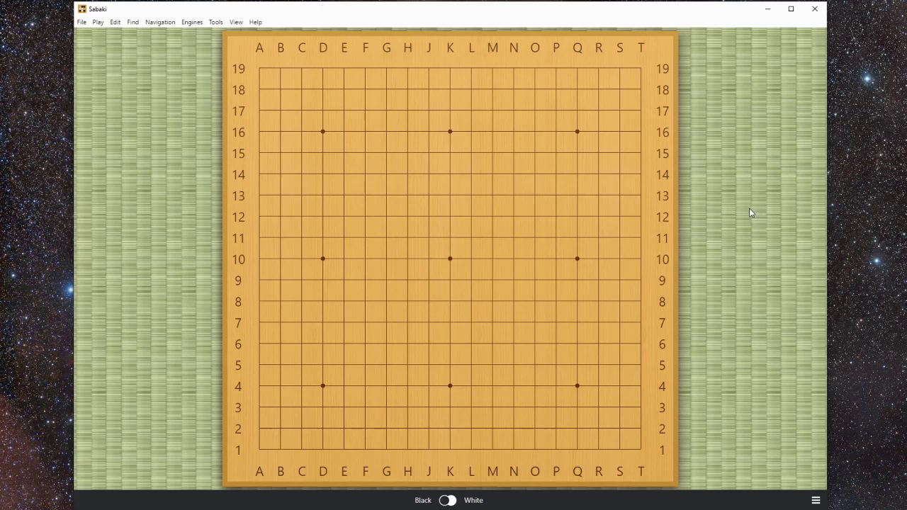
# From the game info for Black's player, open the engine manager, review the KataGo and Leela Zero configurations, and close it.
pyautogui.click(83, 25)
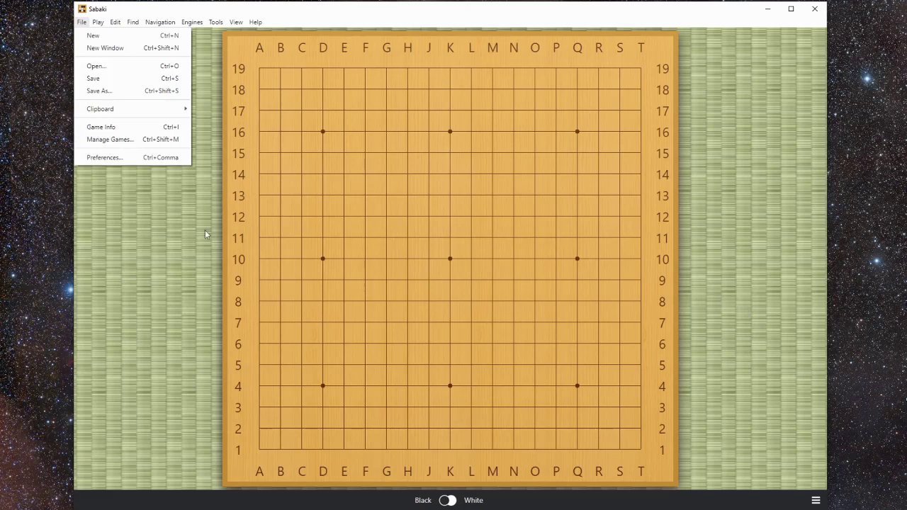
pyautogui.click(107, 132)
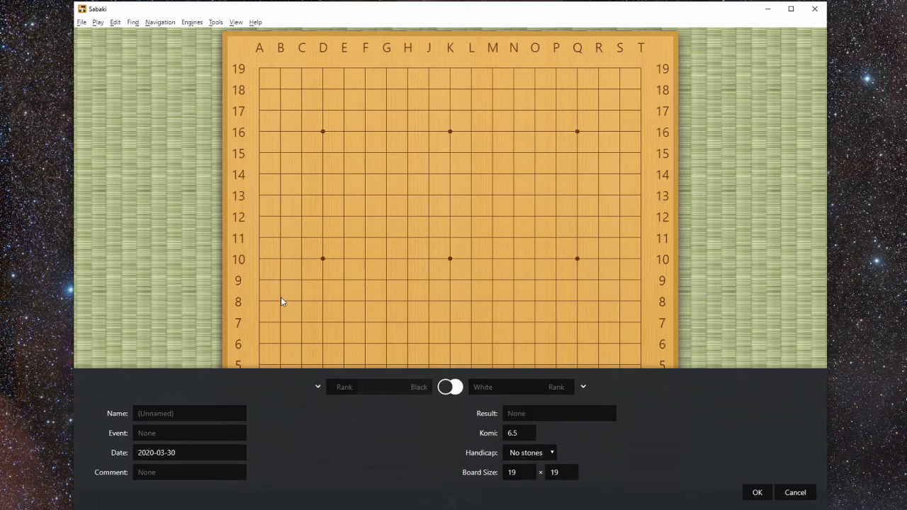
pyautogui.moveTo(526, 433)
pyautogui.click(318, 388)
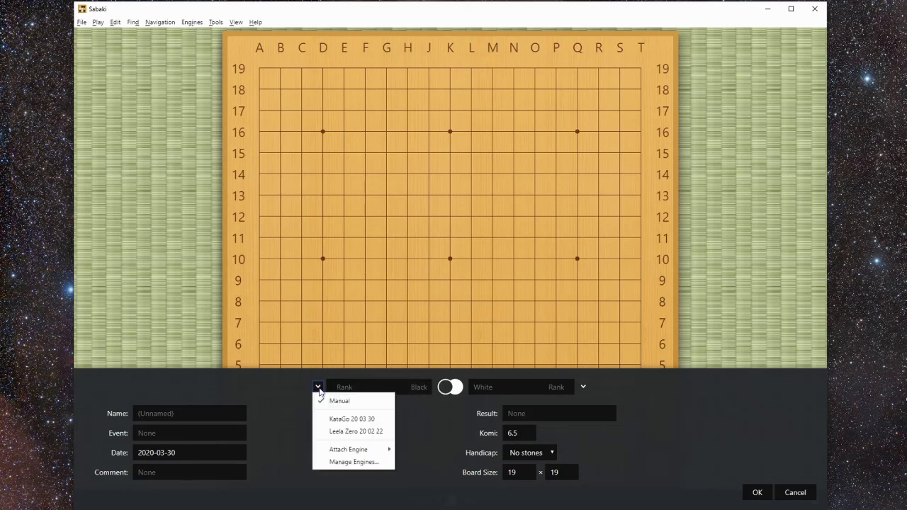
pyautogui.moveTo(347, 450)
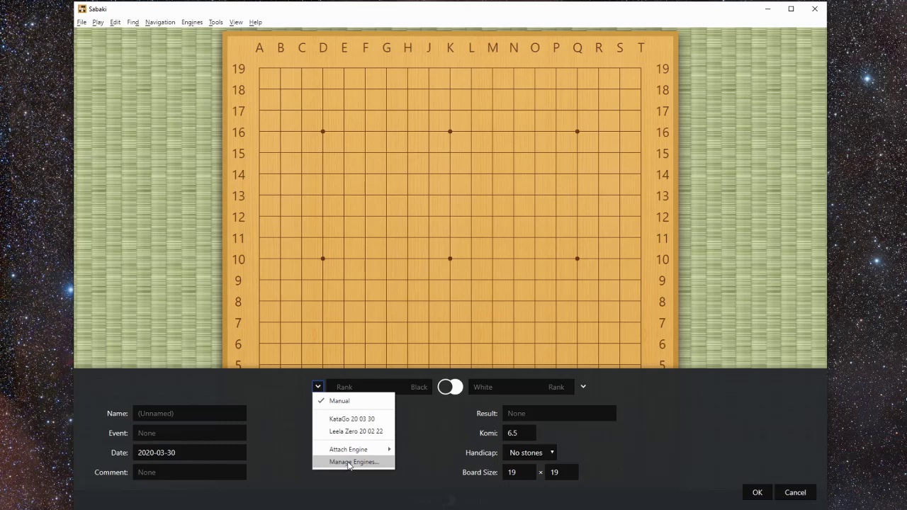
pyautogui.click(345, 462)
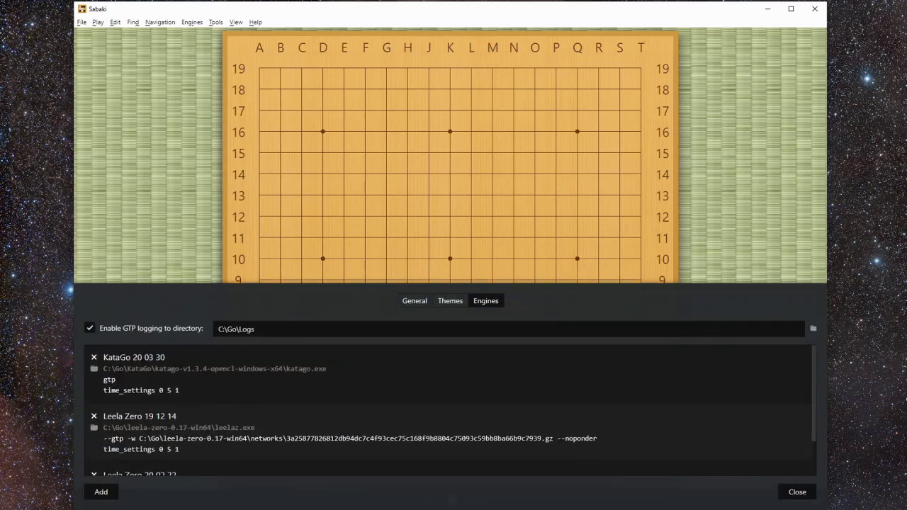
pyautogui.scroll(-1, 452, 410)
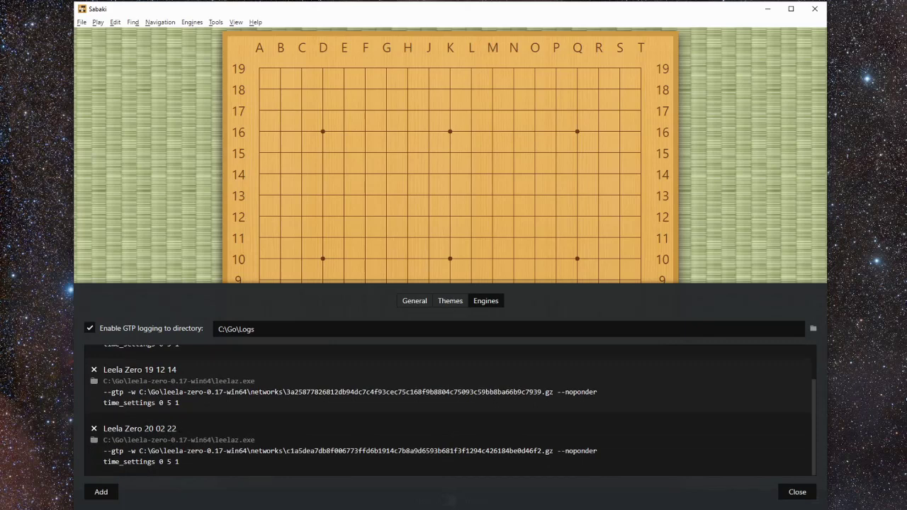
pyautogui.scroll(1, 190, 423)
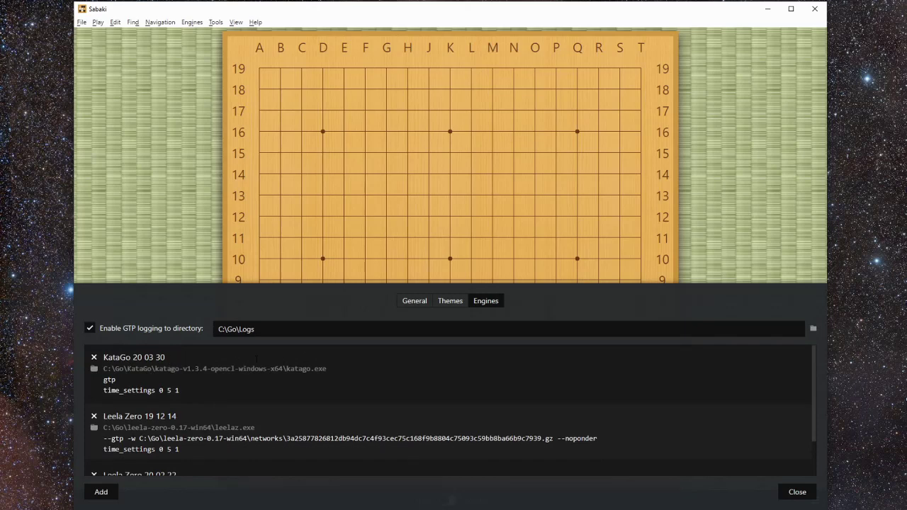
pyautogui.click(797, 492)
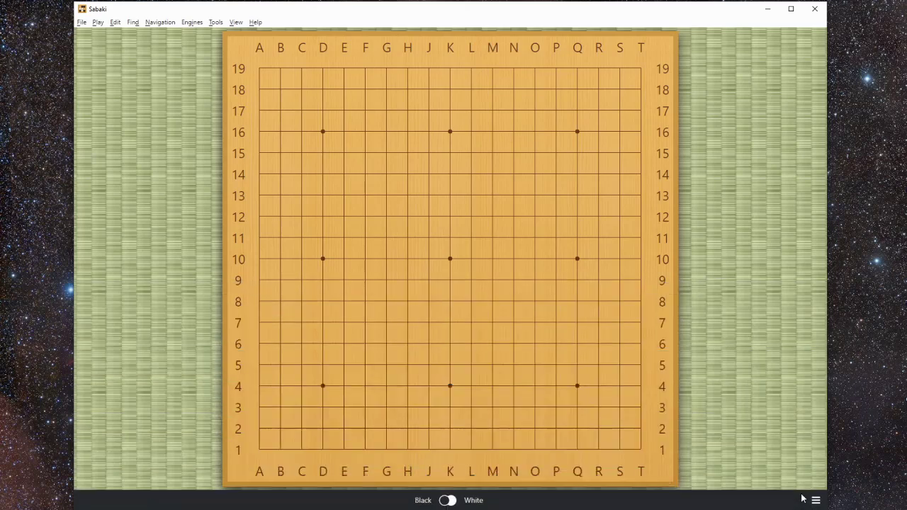
# Assign Leela Zero 20 02 22 to Black and KataGo 20 03 30 to White in the game info.
pyautogui.click(81, 23)
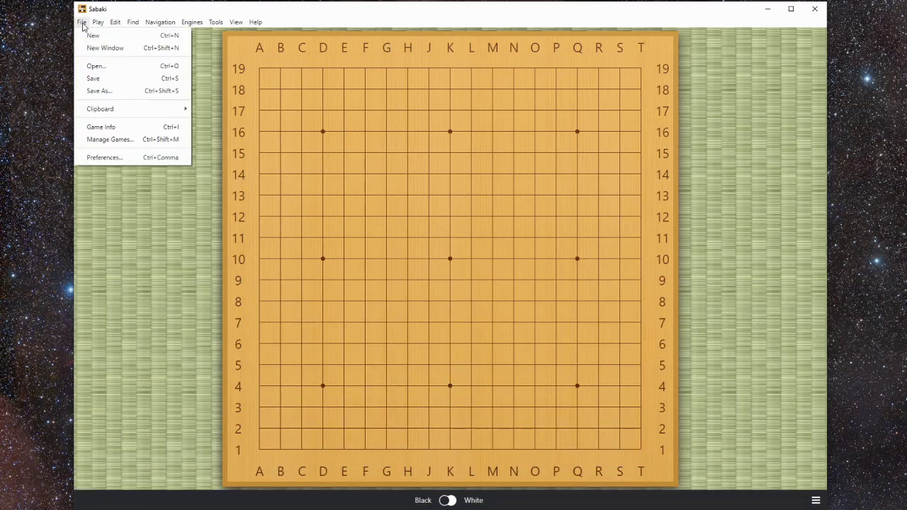
pyautogui.click(114, 129)
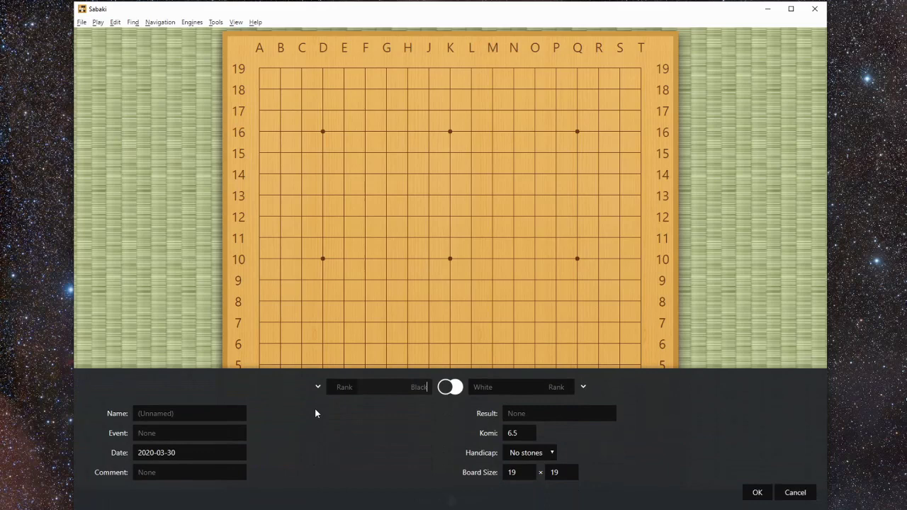
pyautogui.click(317, 387)
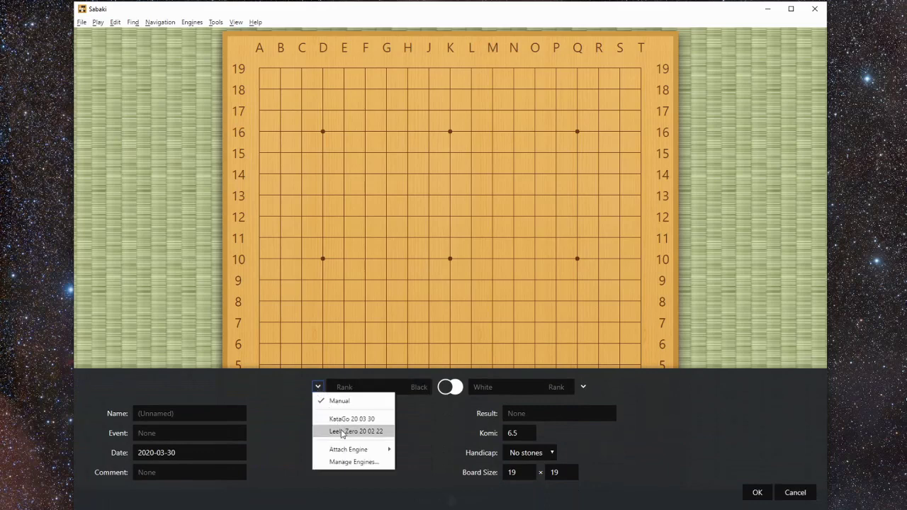
pyautogui.click(342, 432)
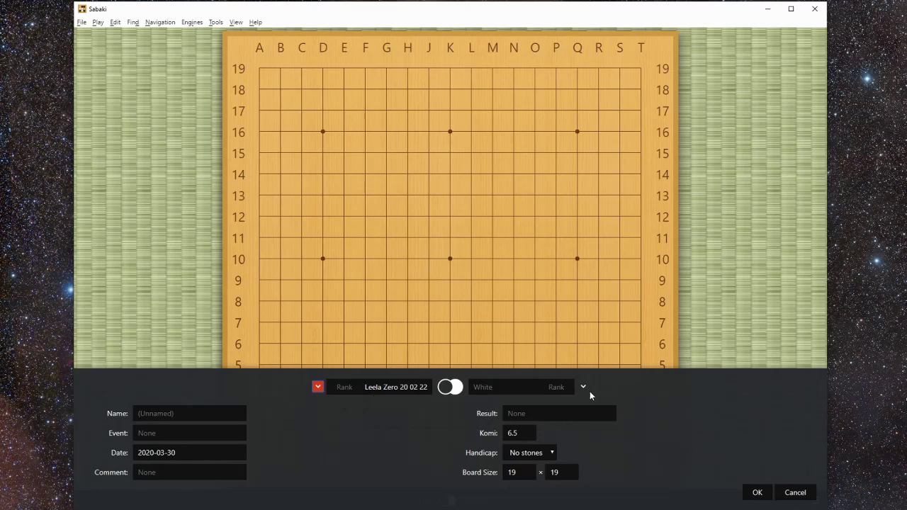
pyautogui.click(583, 387)
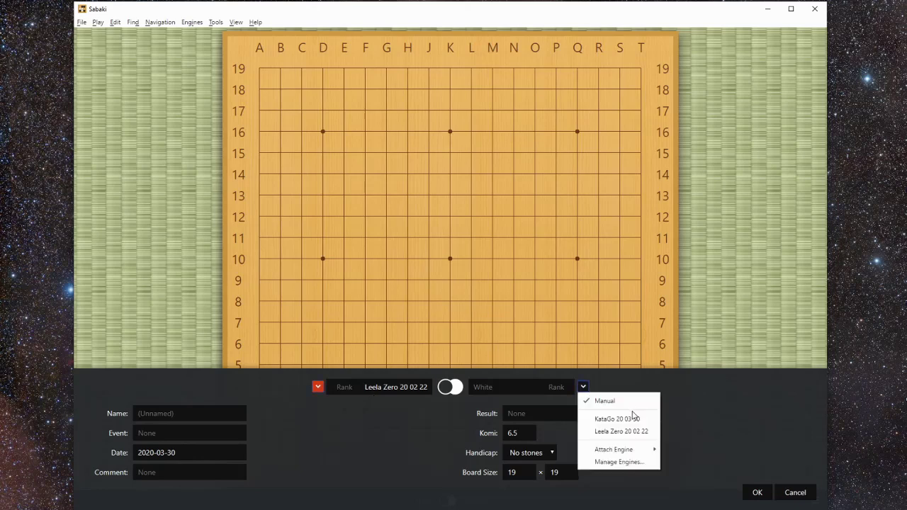
pyautogui.click(626, 419)
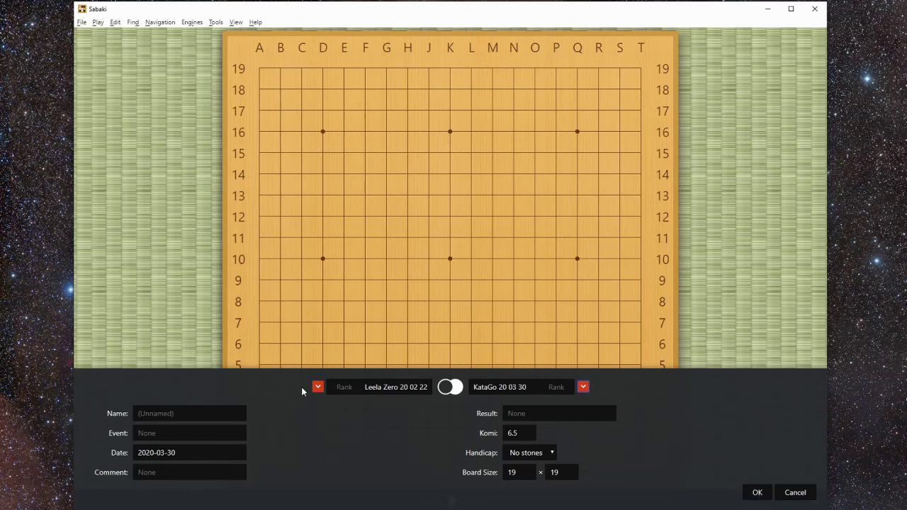
pyautogui.click(759, 494)
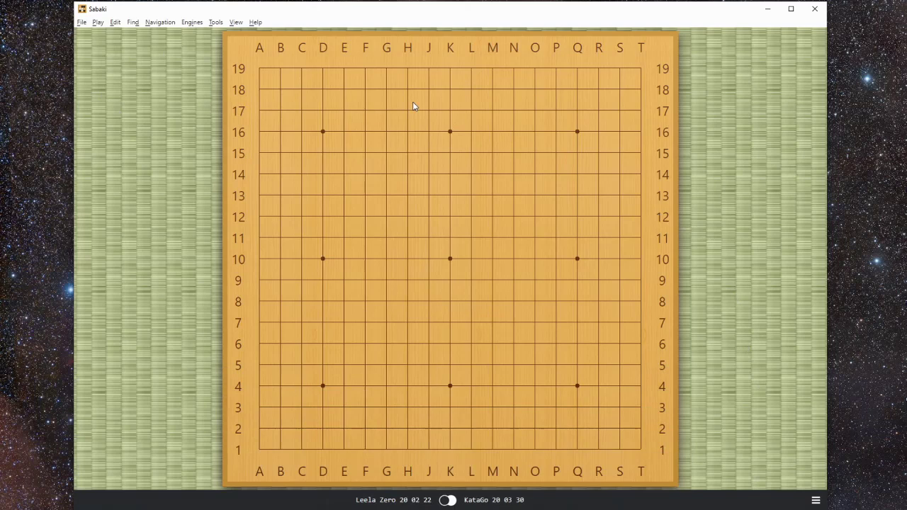
# Start an engine vs. engine game, let the engines play some opening moves, and stop it.
pyautogui.click(192, 22)
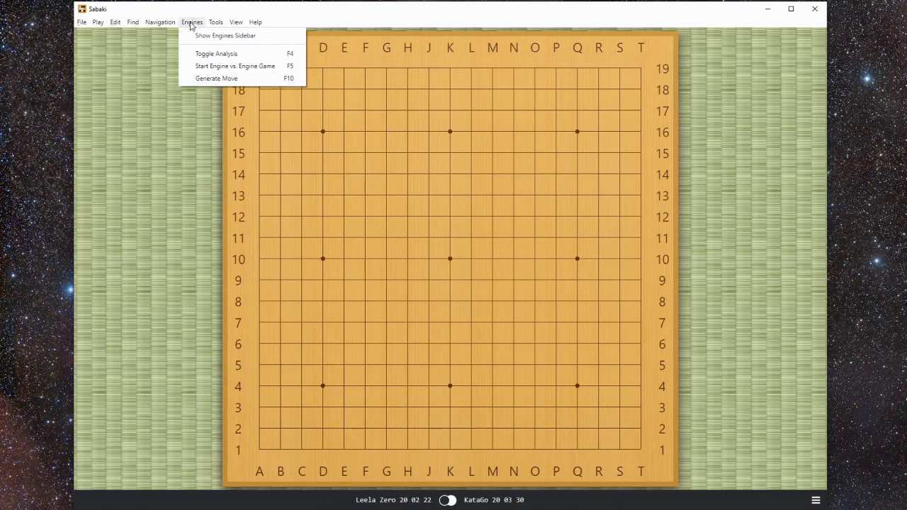
pyautogui.click(225, 68)
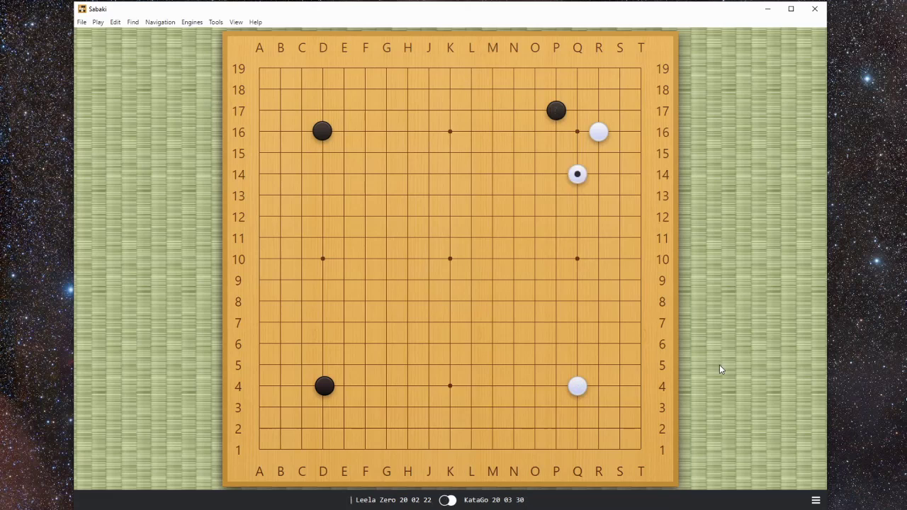
pyautogui.click(191, 22)
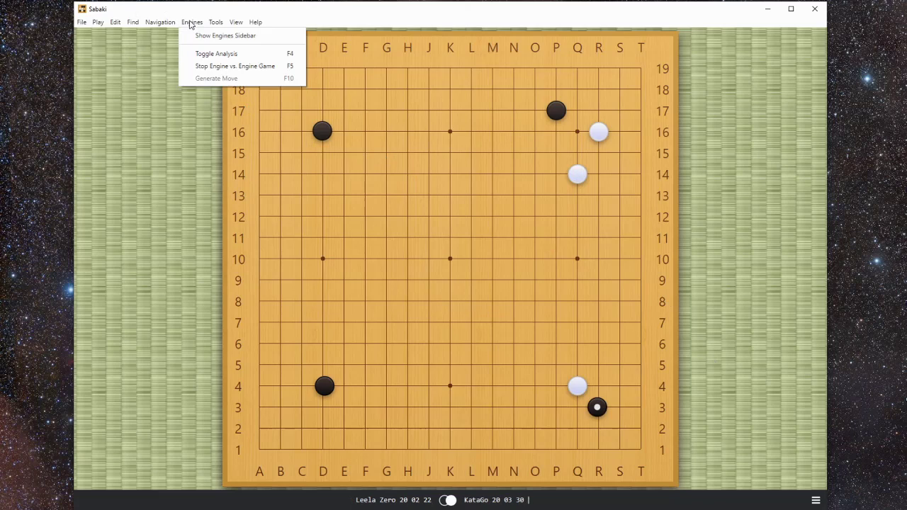
pyautogui.click(202, 66)
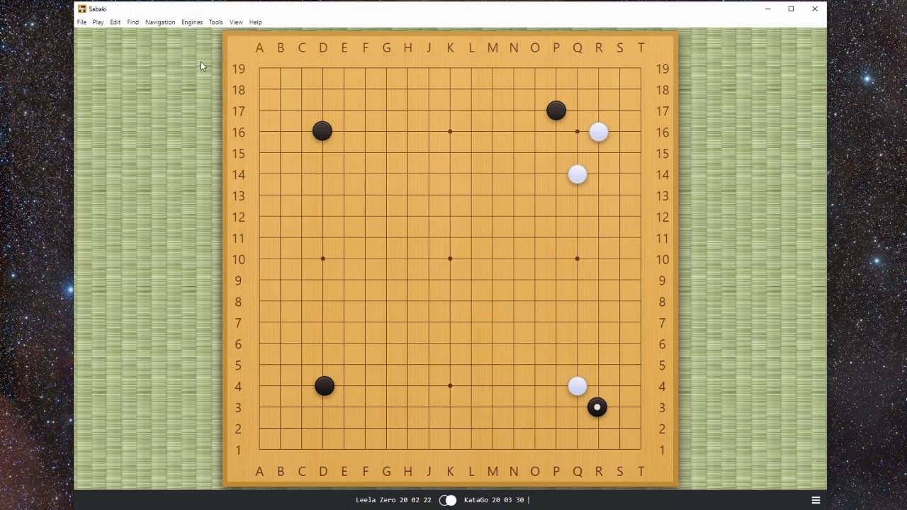
# Reopen the engine manager from the game info, check KataGo's path, gtp argument and time settings, and close it.
pyautogui.click(82, 22)
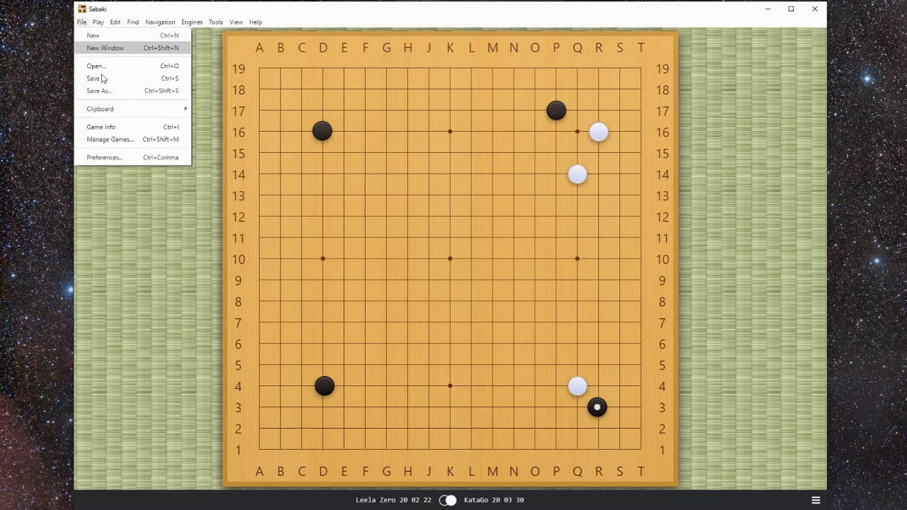
pyautogui.click(114, 127)
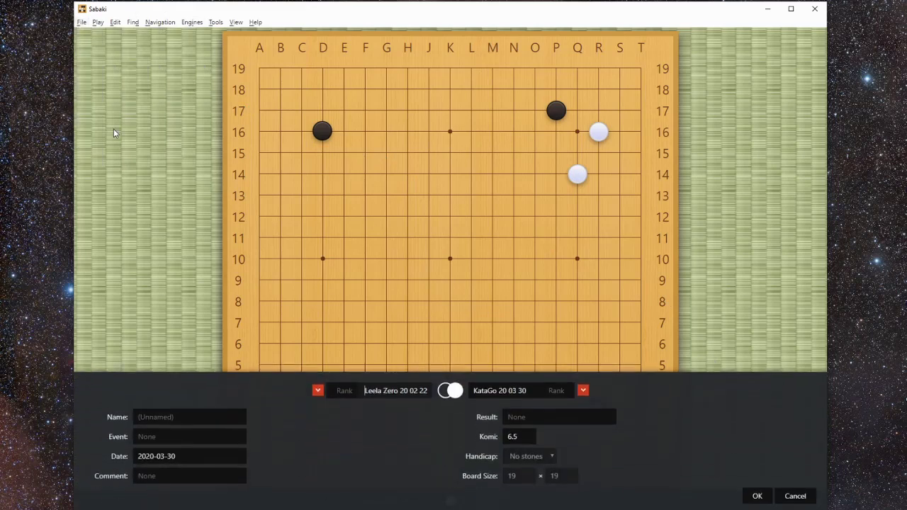
pyautogui.click(318, 388)
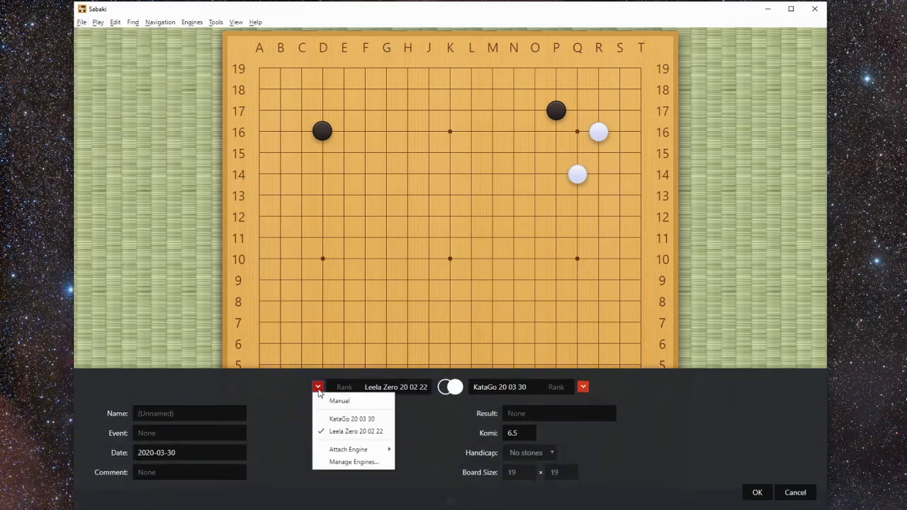
pyautogui.click(342, 462)
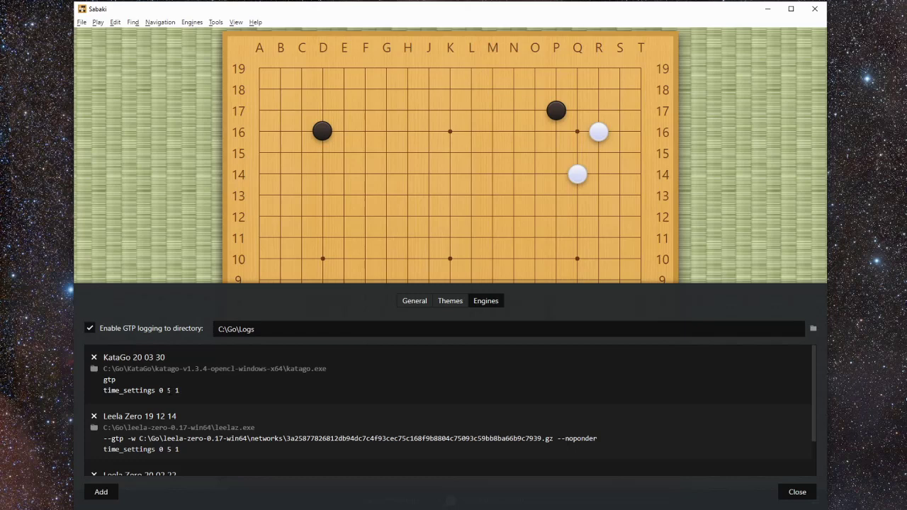
pyautogui.click(799, 492)
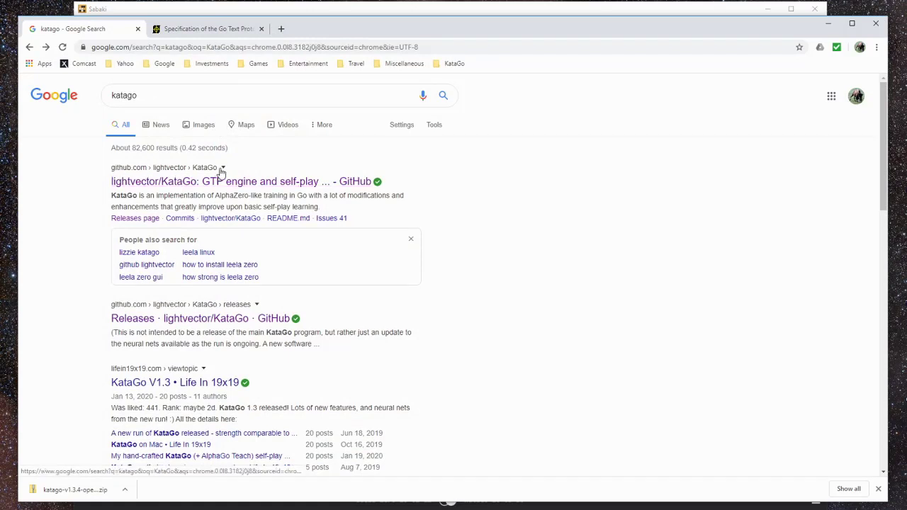
# In the browser, open the lightvector/KataGo GitHub repository from the search results and follow its README's link to the releases page.
pyautogui.click(179, 185)
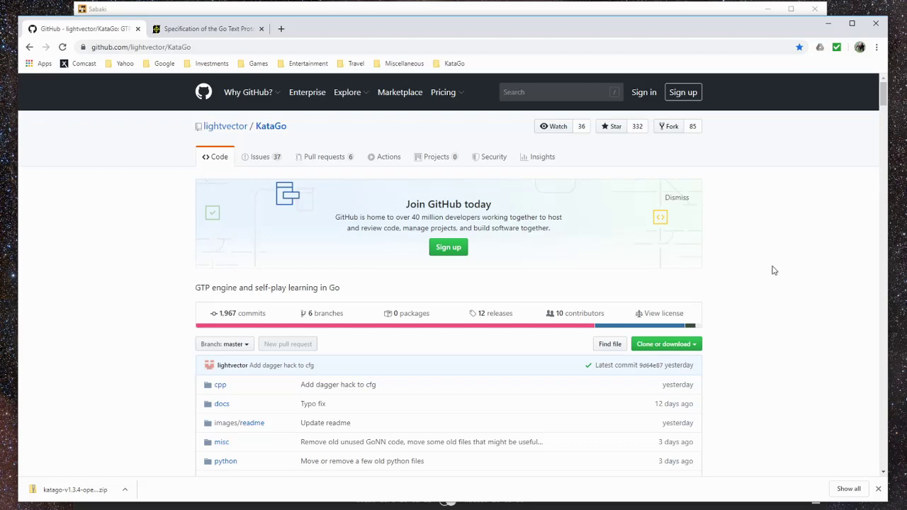
pyautogui.scroll(-2, 776, 270)
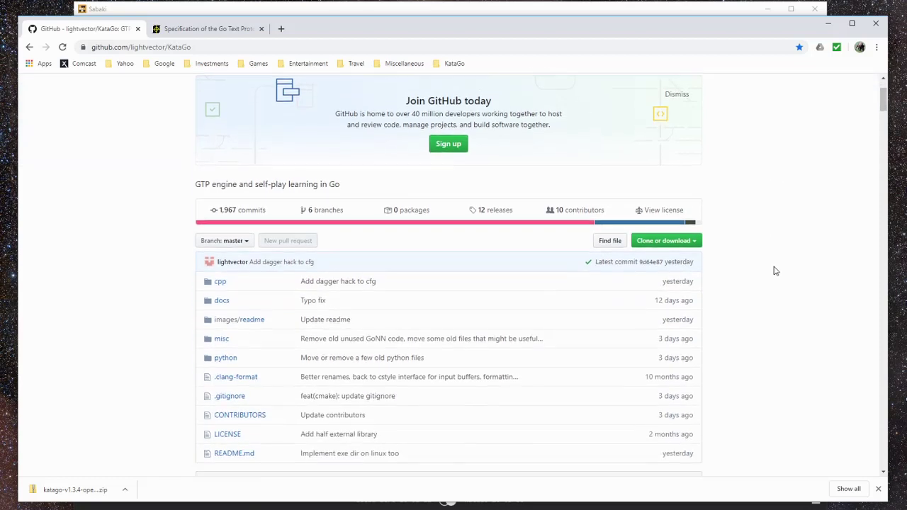
pyautogui.scroll(-2, 777, 268)
pyautogui.scroll(-1, 777, 264)
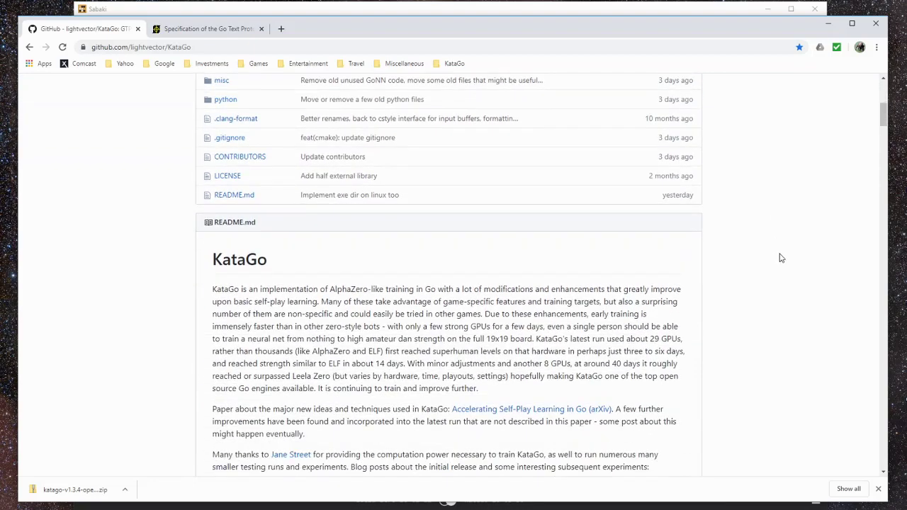
pyautogui.scroll(-3, 780, 257)
pyautogui.scroll(-5, 783, 257)
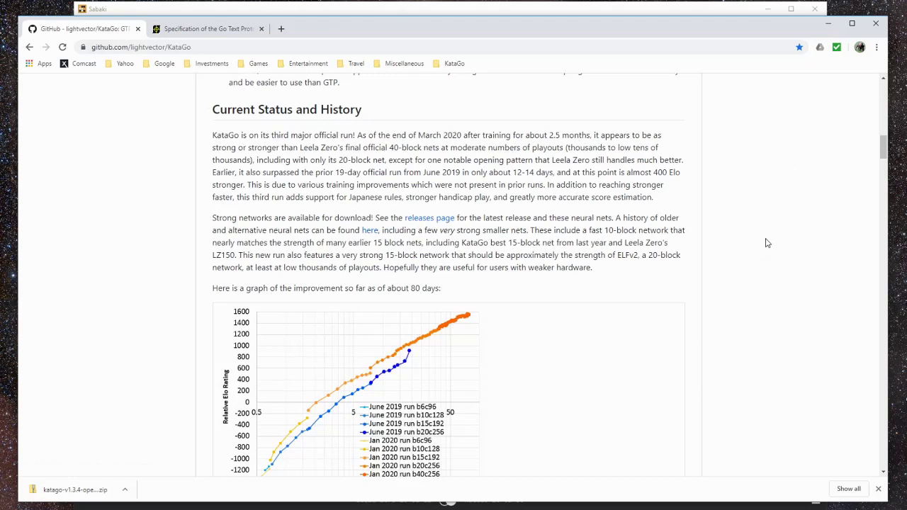
pyautogui.click(433, 221)
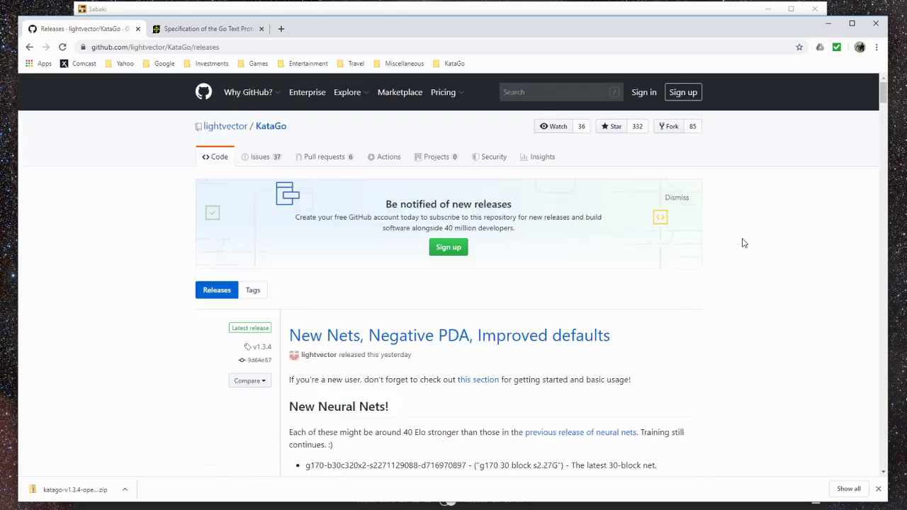
# Review the KataGo v1.3.4 release notes and its downloadable assets, including the neural nets and the OpenCL and CUDA builds.
pyautogui.scroll(-2, 744, 242)
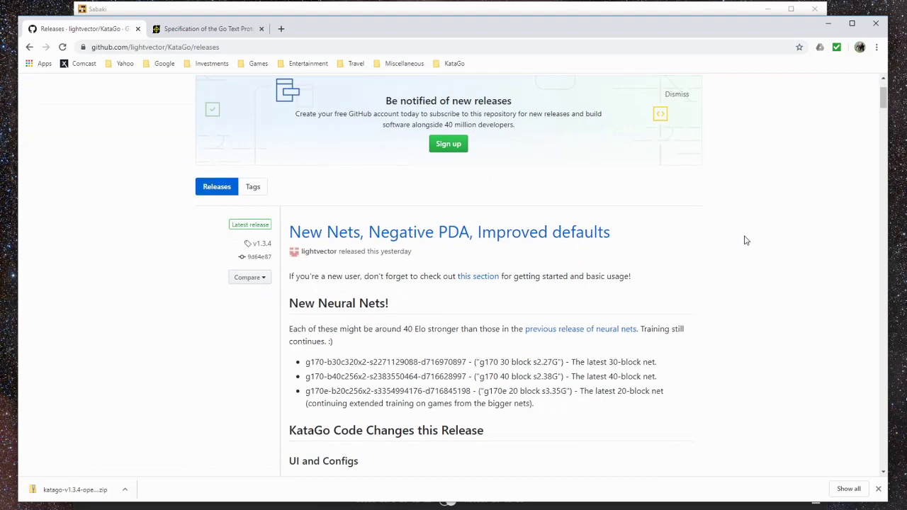
pyautogui.scroll(-4, 746, 240)
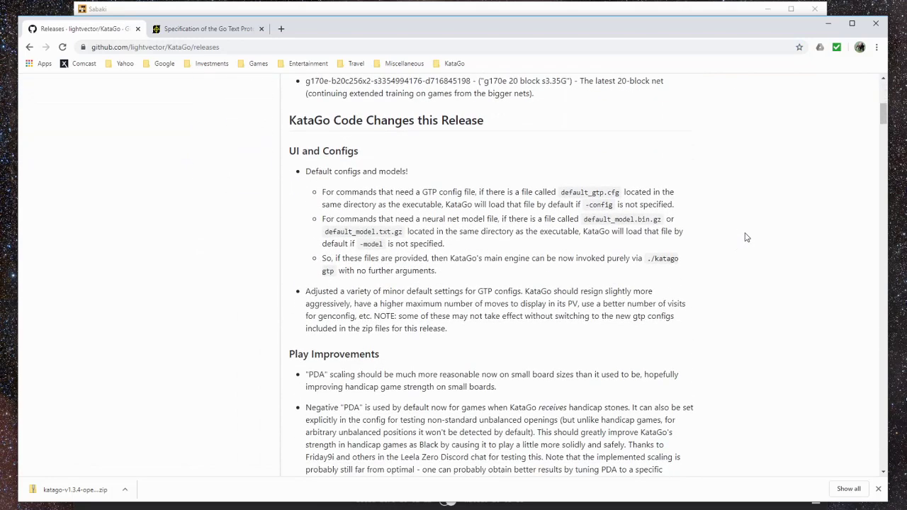
pyautogui.scroll(-2, 745, 238)
pyautogui.scroll(-1, 749, 234)
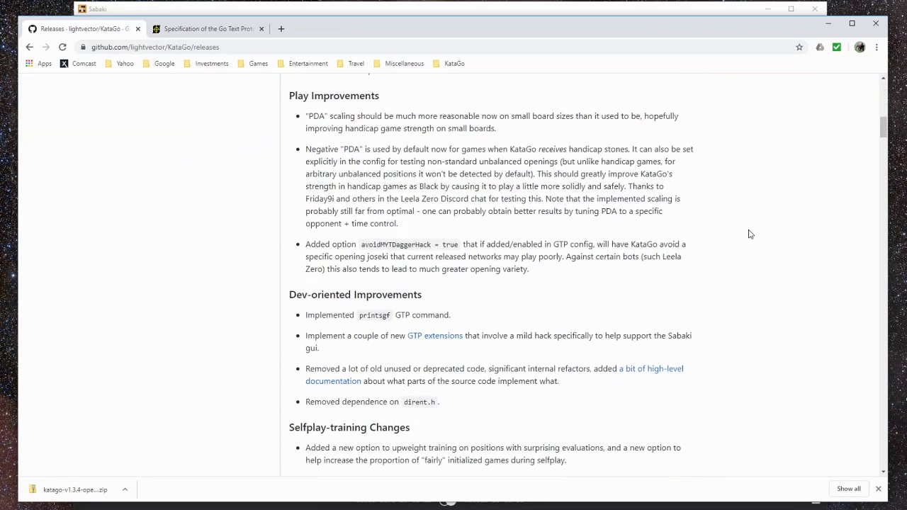
pyautogui.scroll(-2, 751, 234)
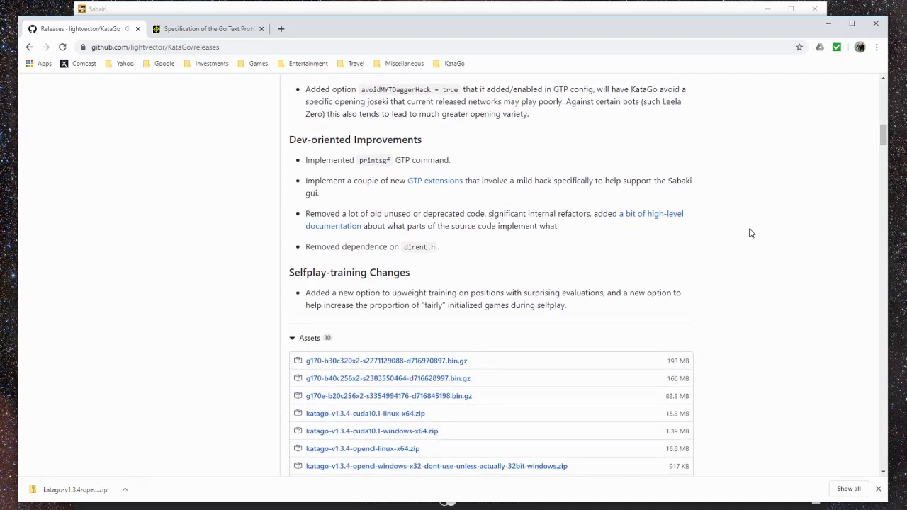
pyautogui.scroll(-1, 800, 233)
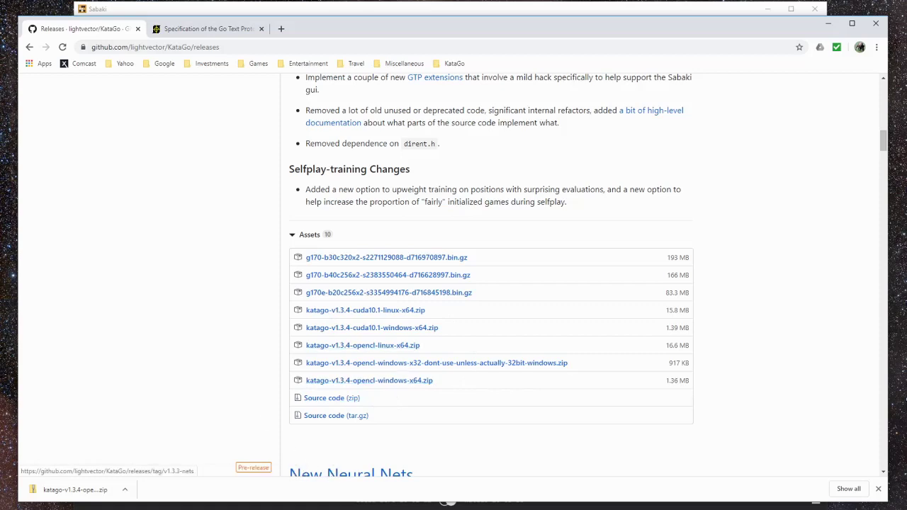
# Switch to File Explorer to view the contents of the katago-v1.3.4-opencl-windows-x64 folder.
pyautogui.moveTo(275, 506)
pyautogui.click(287, 467)
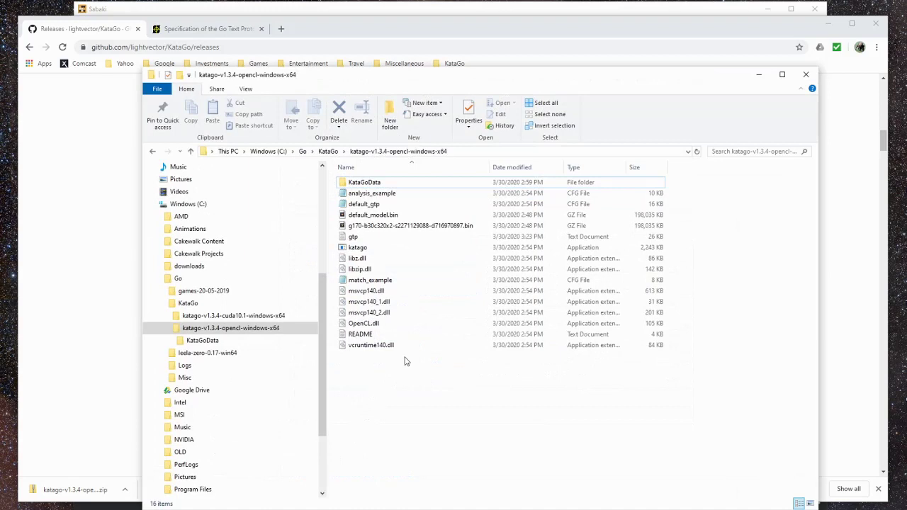
# View the downloads folder with the KataGo zip archives, and return to the katago-v1.3.4-opencl-windows-x64 folder.
pyautogui.click(200, 269)
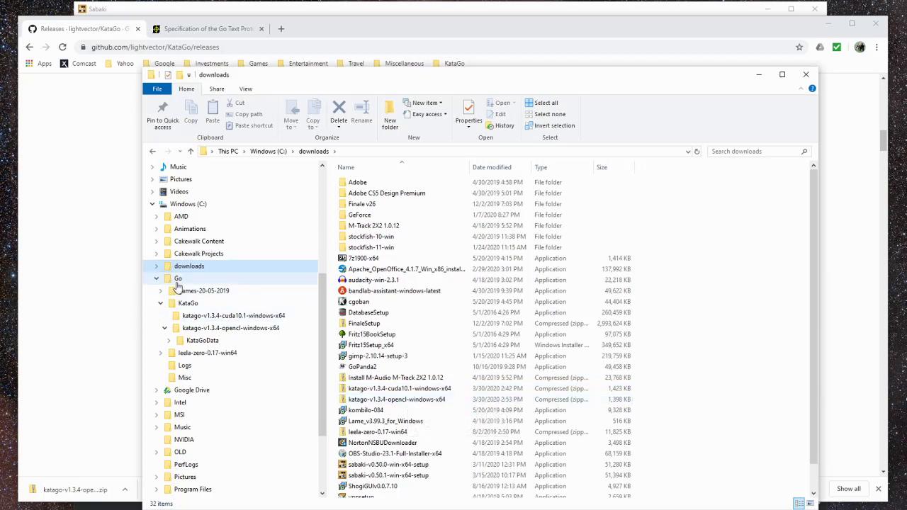
pyautogui.click(210, 330)
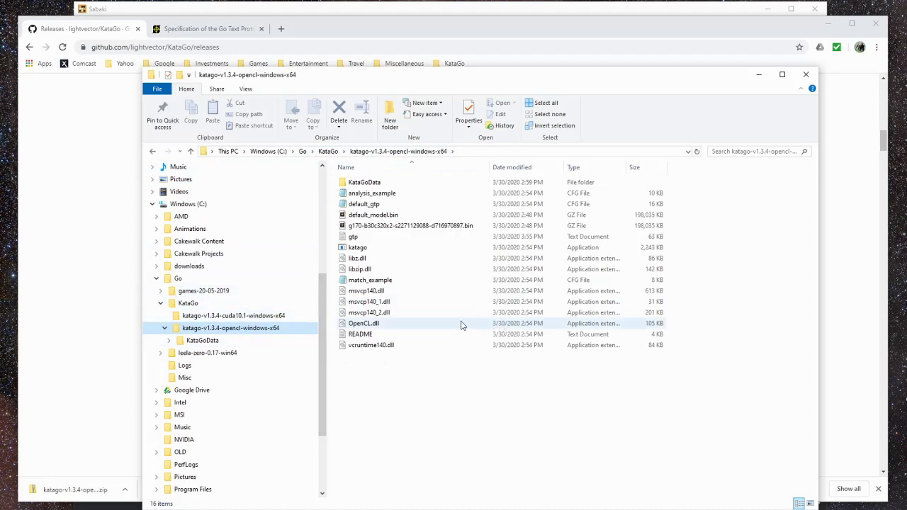
pyautogui.moveTo(461, 323)
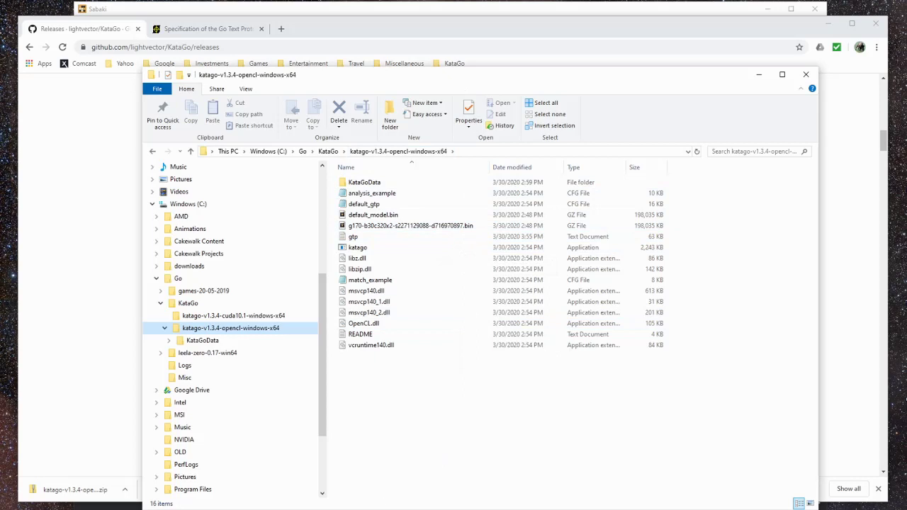
# Check the v1.3.4 assets on the GitHub releases page, and return to File Explorer to examine the model, config and katago files in the OpenCL folder.
pyautogui.click(308, 489)
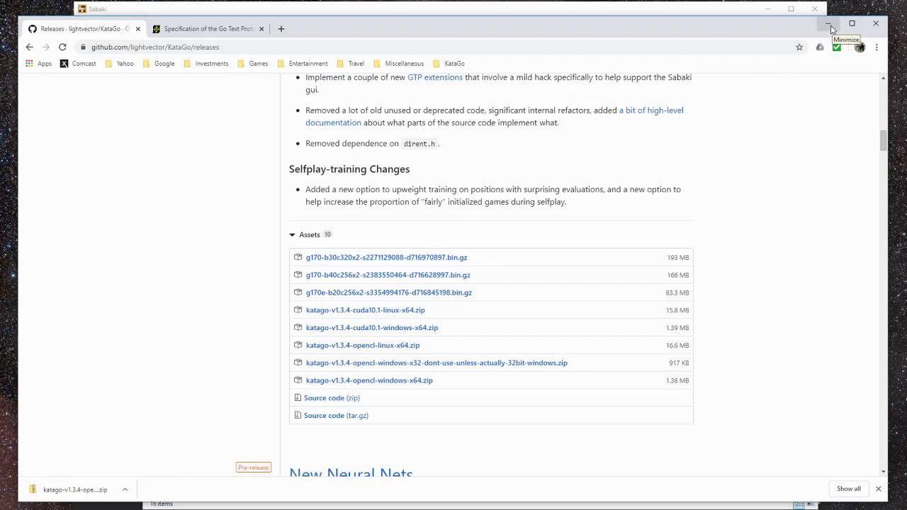
pyautogui.click(340, 505)
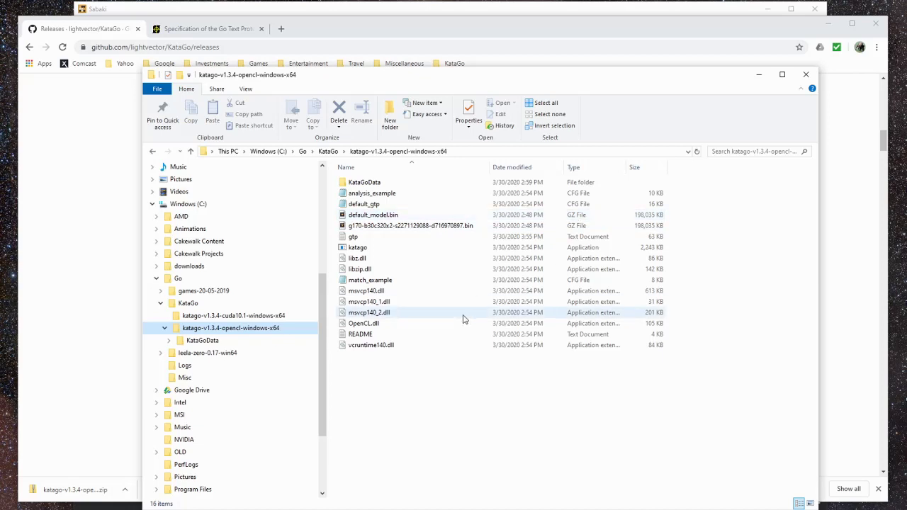
pyautogui.moveTo(476, 292)
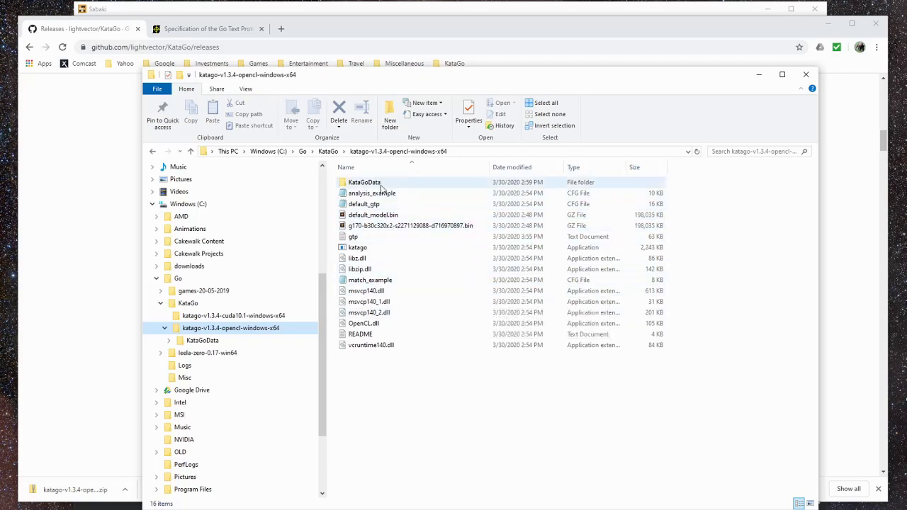
pyautogui.moveTo(372, 207)
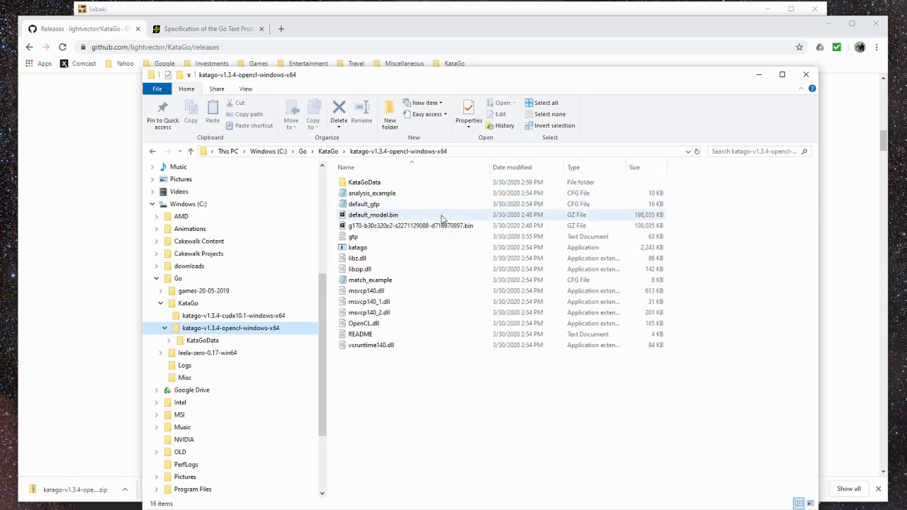
pyautogui.moveTo(347, 219)
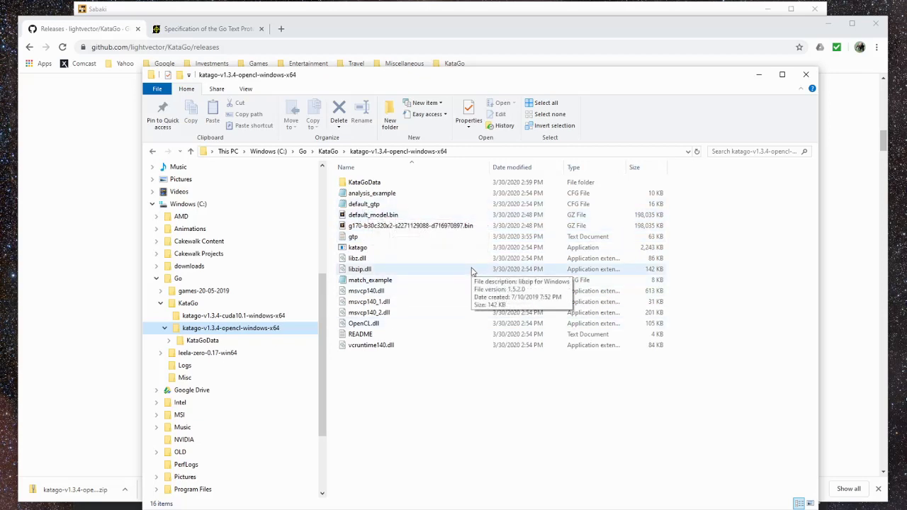
pyautogui.click(362, 251)
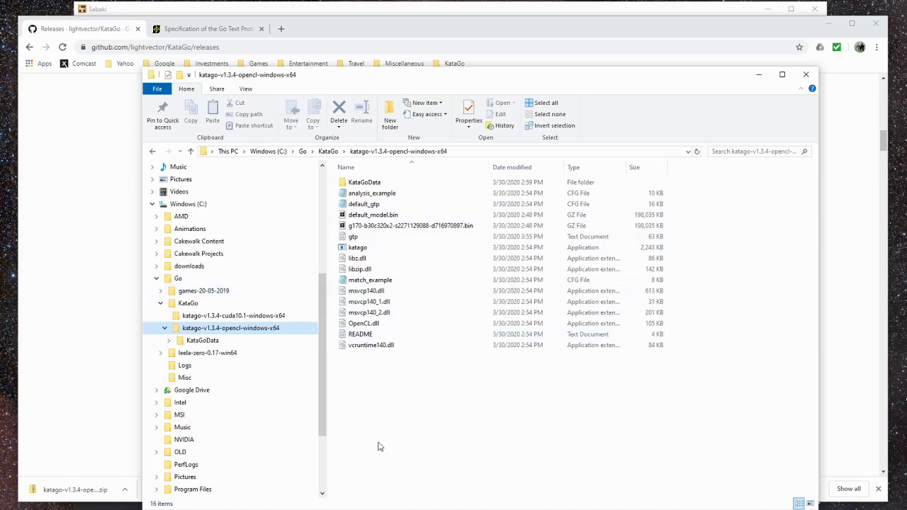
# Switch to Command Prompt, review the model copy command, the tuning log and the katago benchmark thread comparison, and minimize the window.
pyautogui.hotkey('alt', 'Tab')
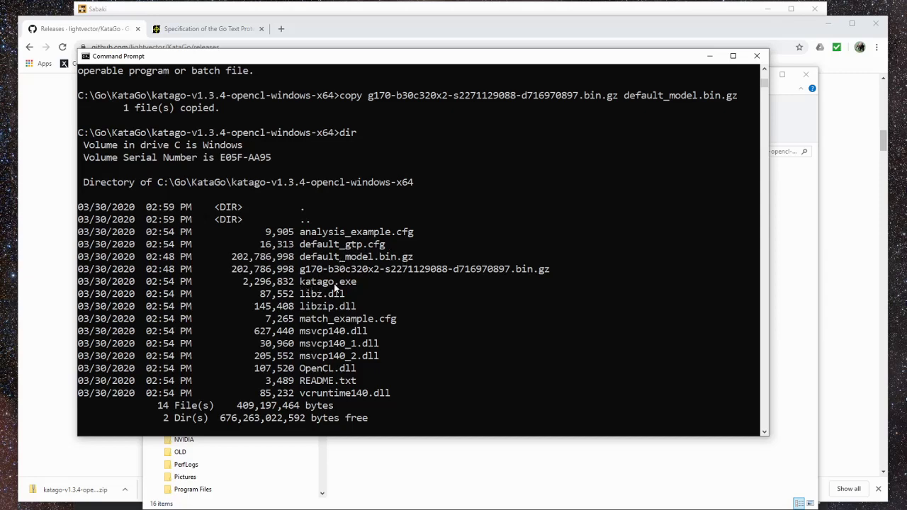
pyautogui.press('Return')
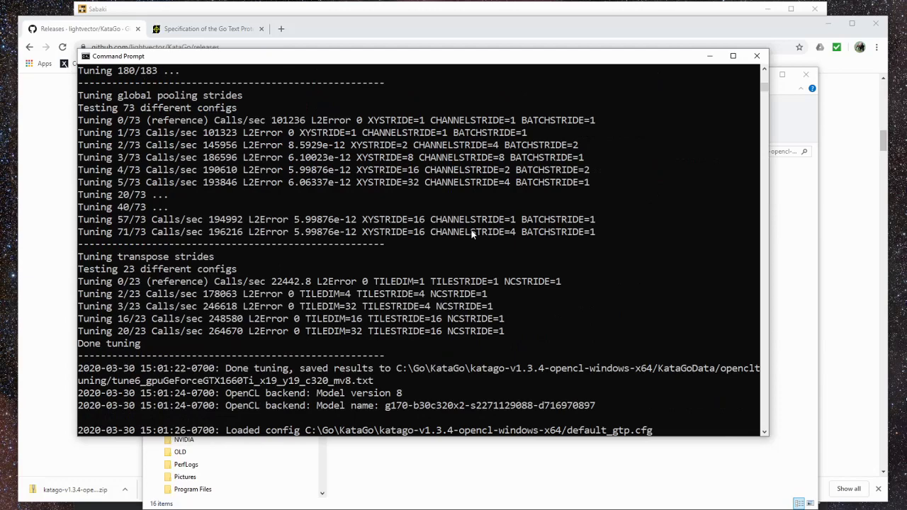
pyautogui.scroll(20, 472, 234)
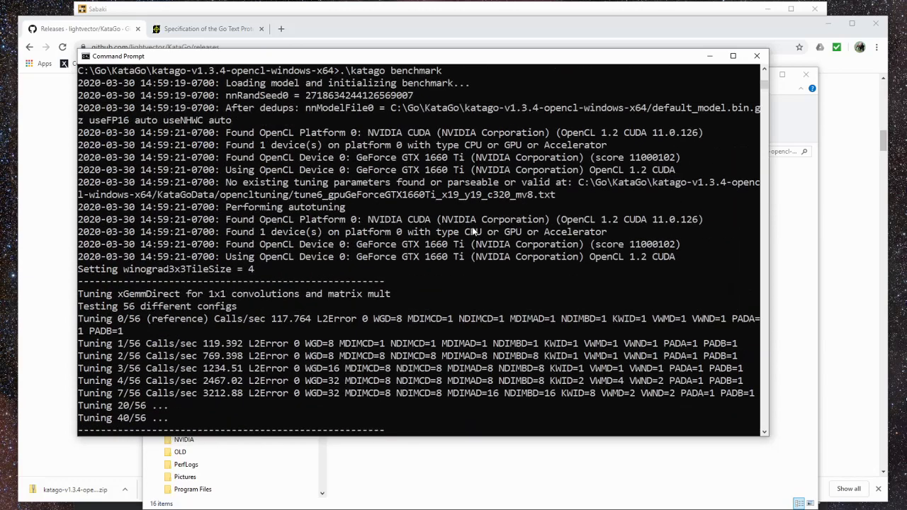
pyautogui.scroll(3, 472, 228)
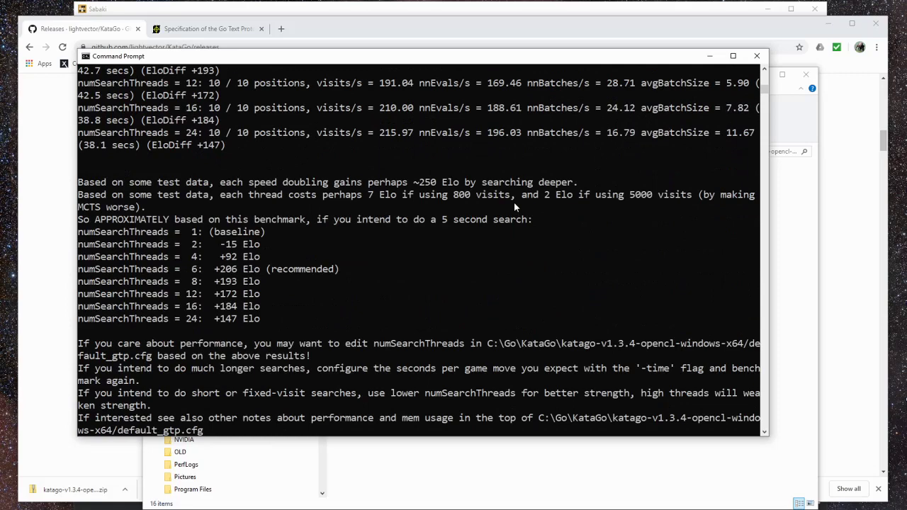
pyautogui.scroll(6, 513, 202)
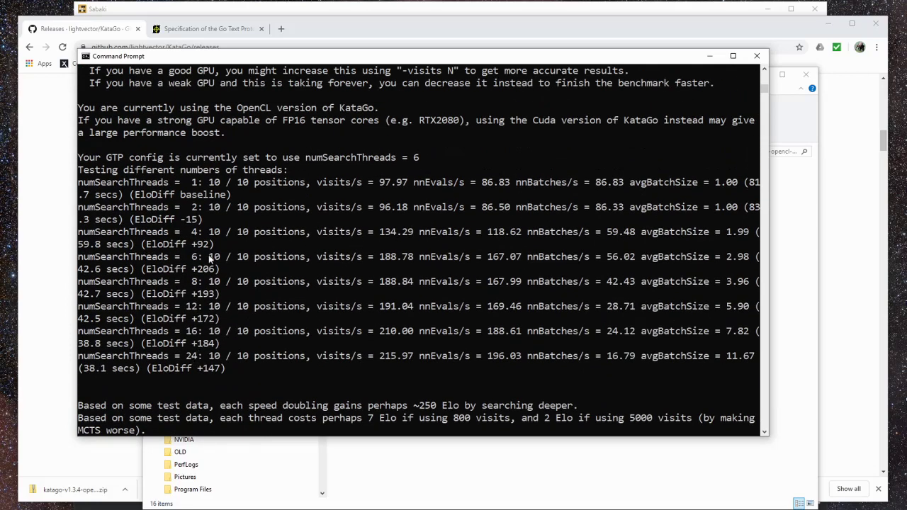
pyautogui.scroll(-5, 425, 171)
pyautogui.scroll(-3, 430, 172)
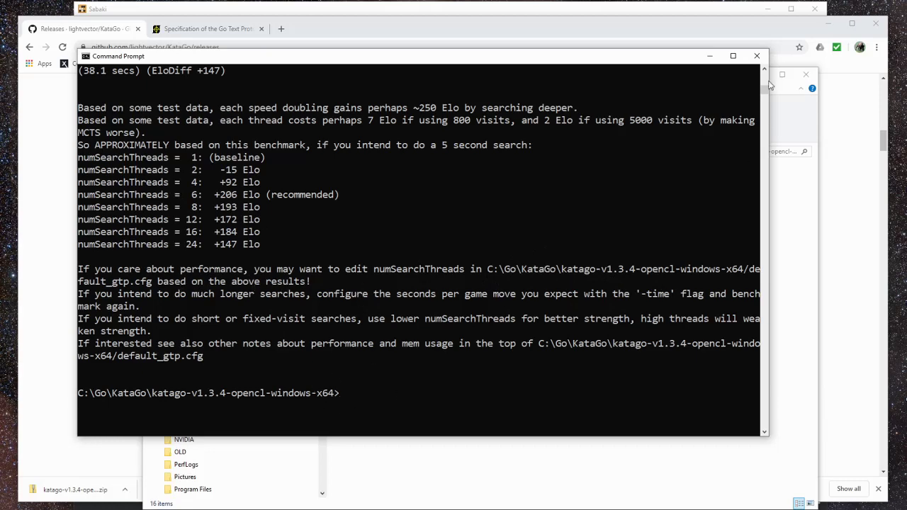
pyautogui.click(711, 60)
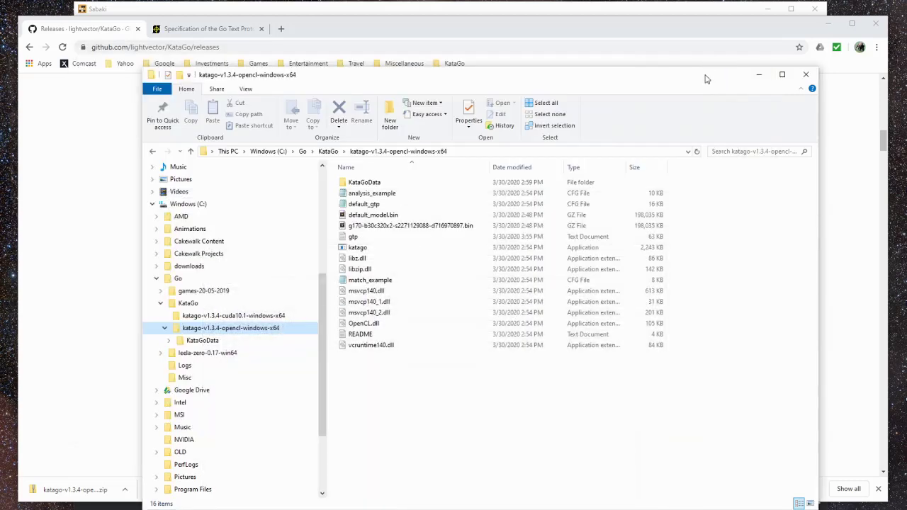
# Open the default_gtp config file with Notepad and look through its performance notes, log settings and default rules.
pyautogui.doubleClick(359, 205)
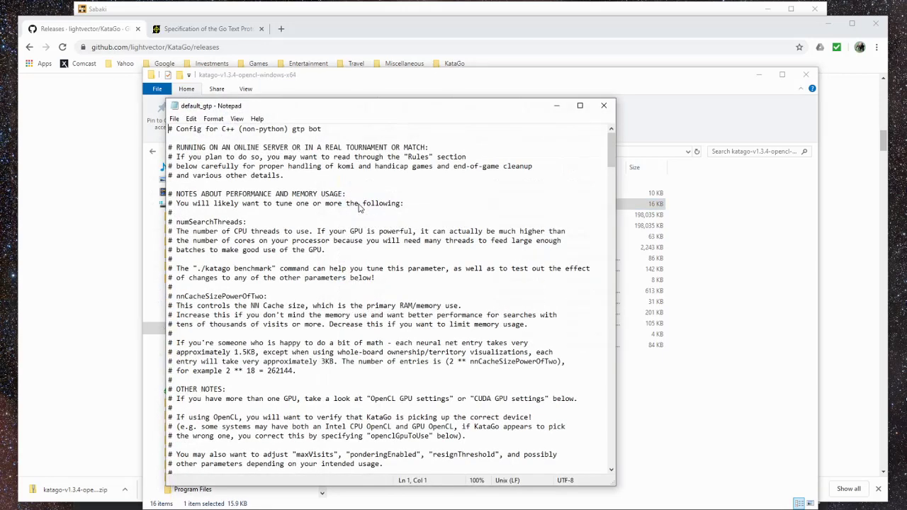
pyautogui.click(603, 106)
pyautogui.rightClick(350, 204)
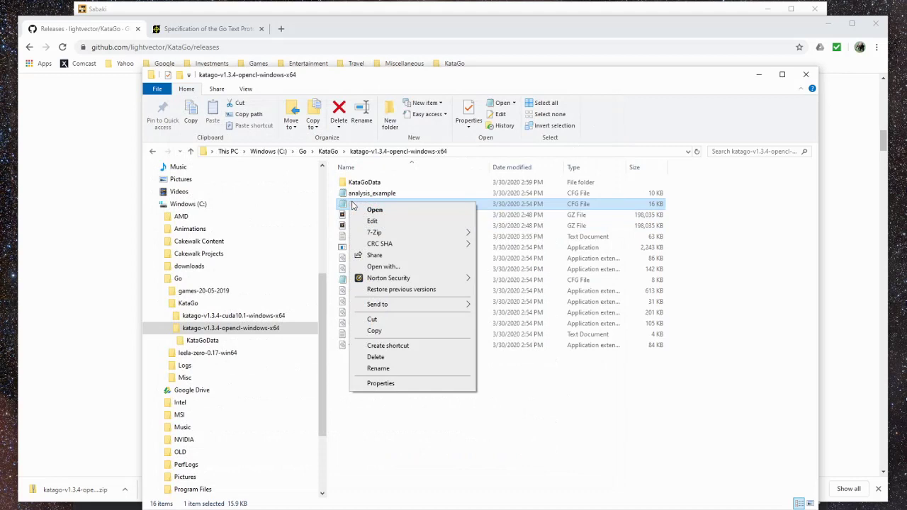
pyautogui.click(382, 271)
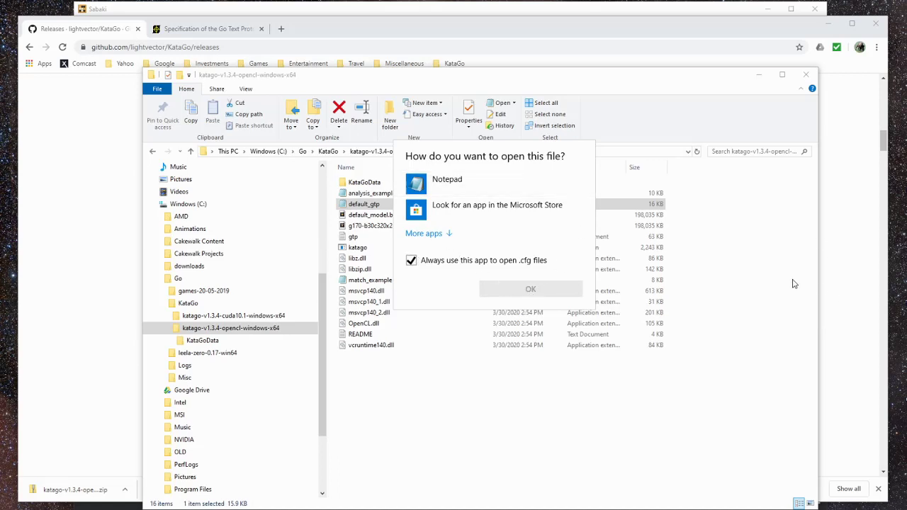
pyautogui.click(447, 179)
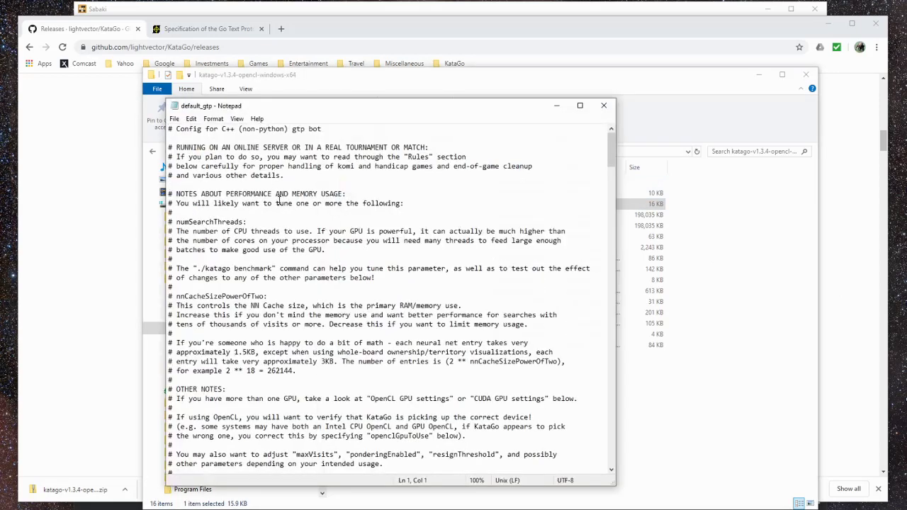
pyautogui.scroll(-9, 307, 226)
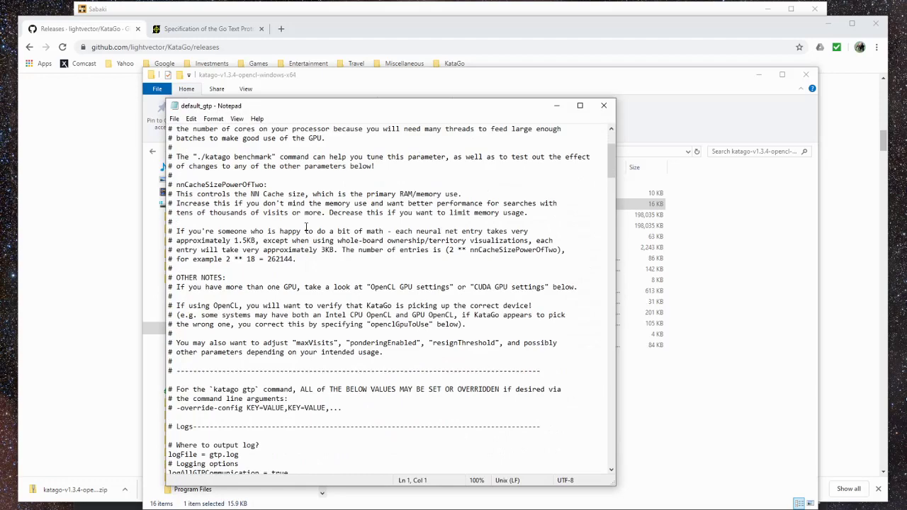
pyautogui.scroll(-8, 307, 226)
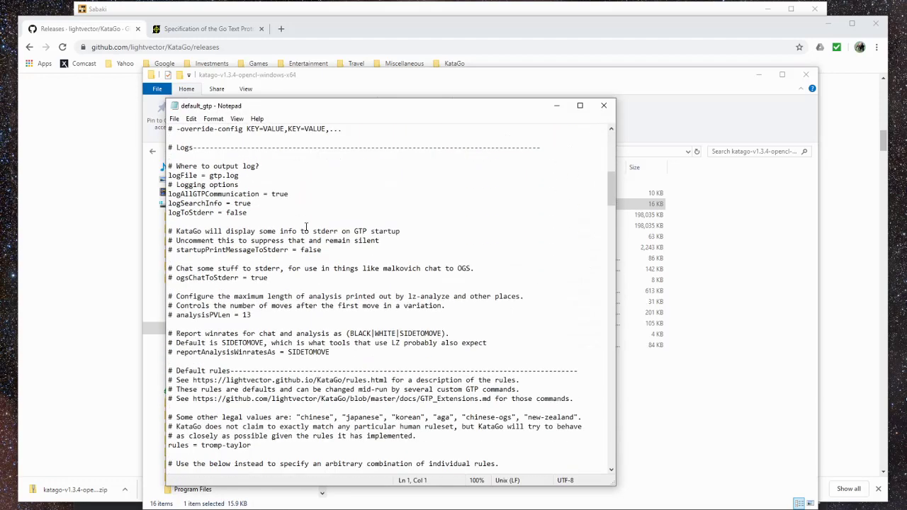
pyautogui.scroll(17, 306, 226)
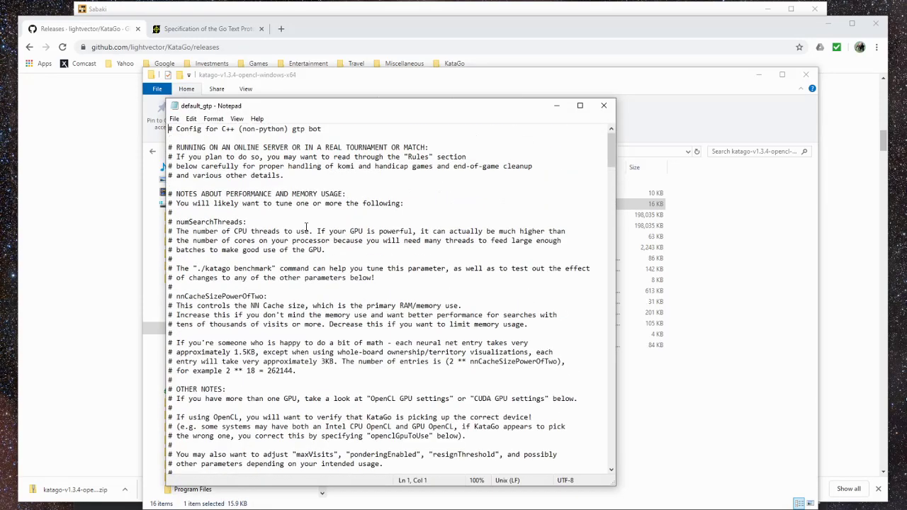
# Search the default_gtp config for numSearchThreads to reach its setting under the search limits, and close the file.
pyautogui.click(175, 119)
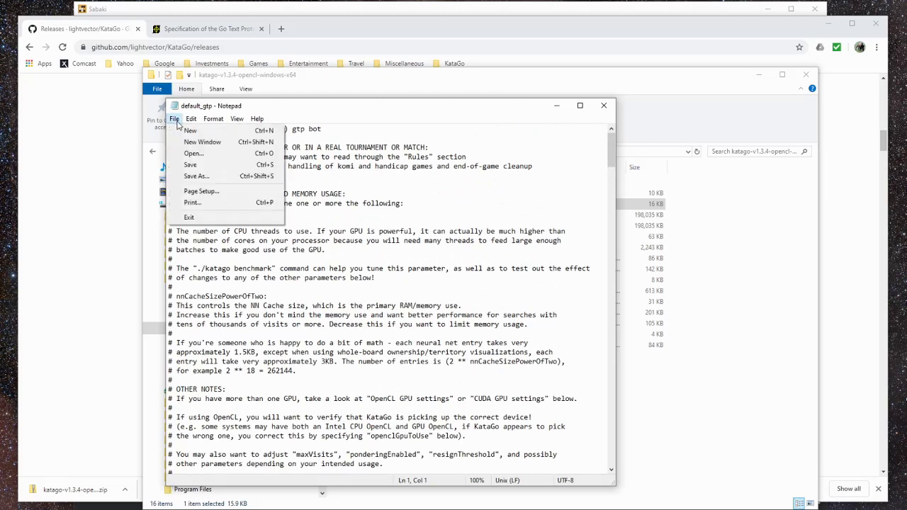
pyautogui.click(222, 207)
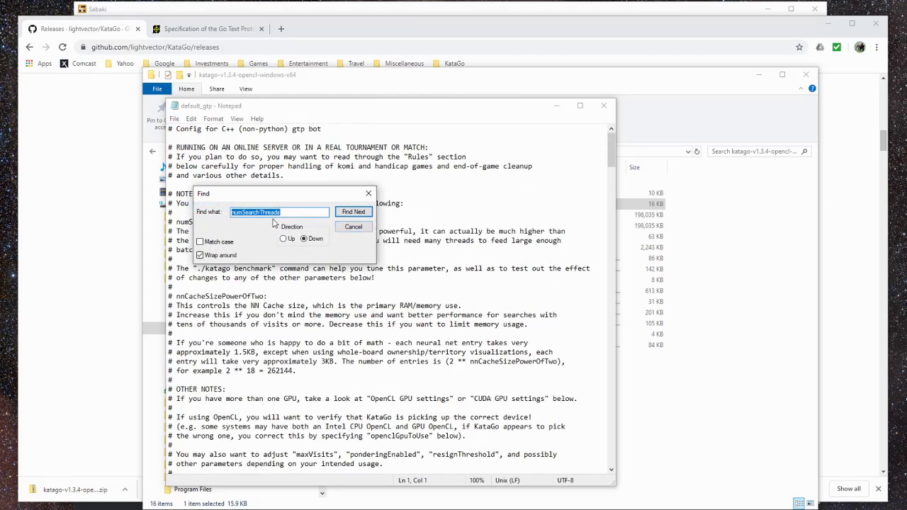
pyautogui.click(349, 212)
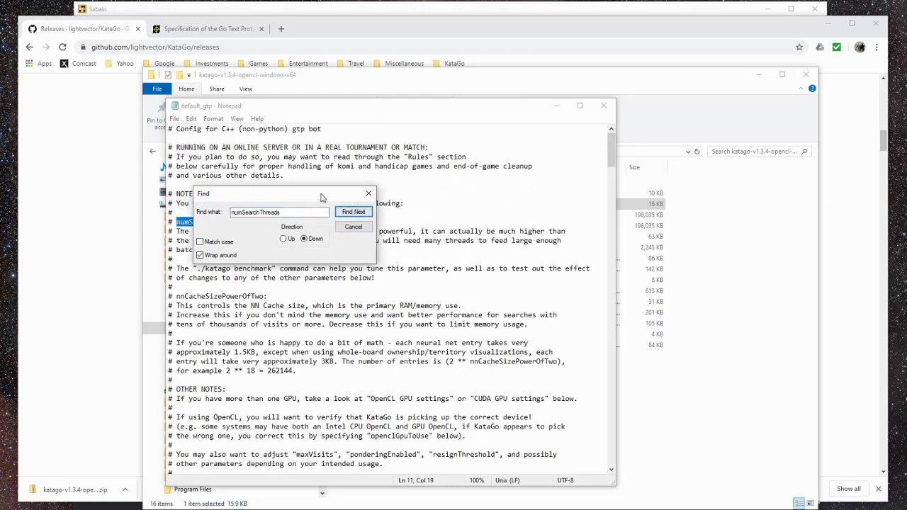
pyautogui.moveTo(322, 196); pyautogui.dragTo(468, 159)
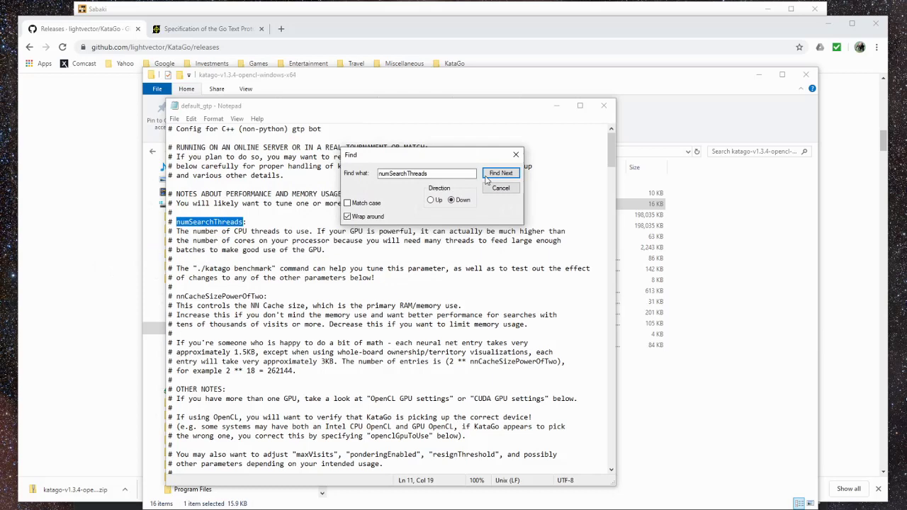
pyautogui.click(500, 174)
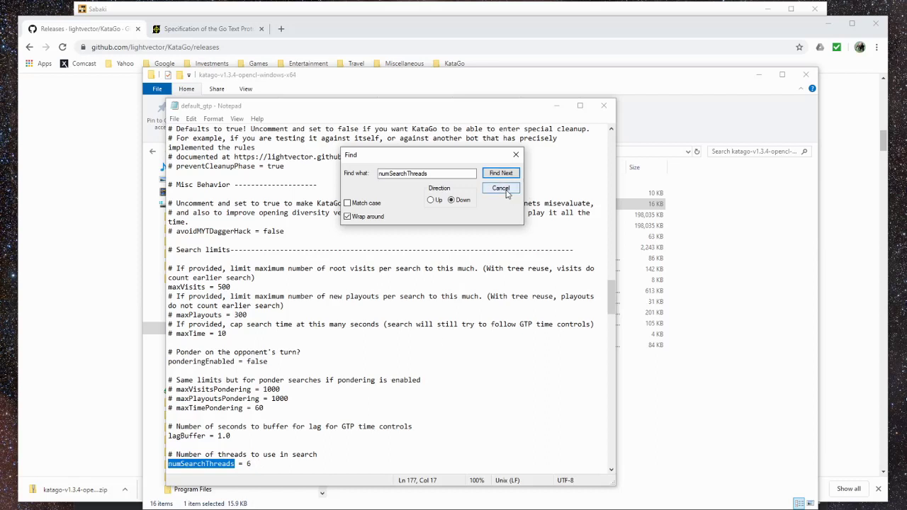
pyautogui.click(516, 156)
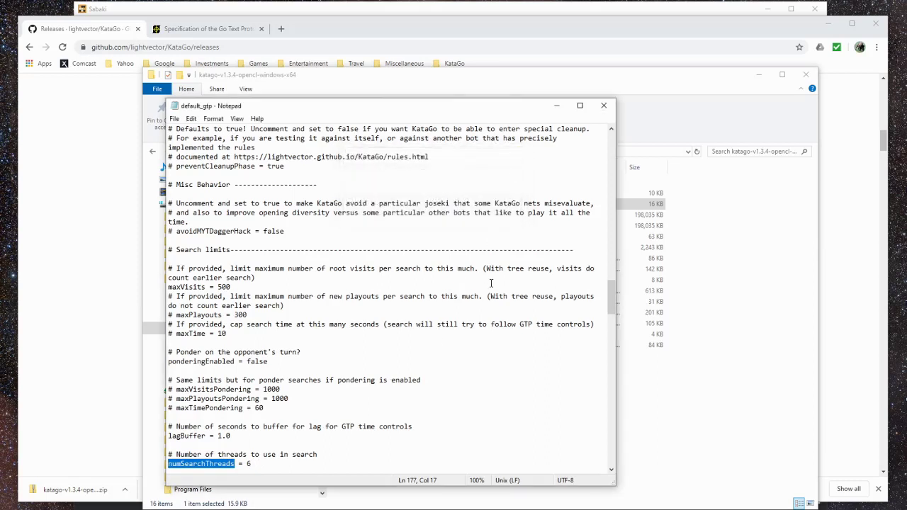
pyautogui.click(603, 105)
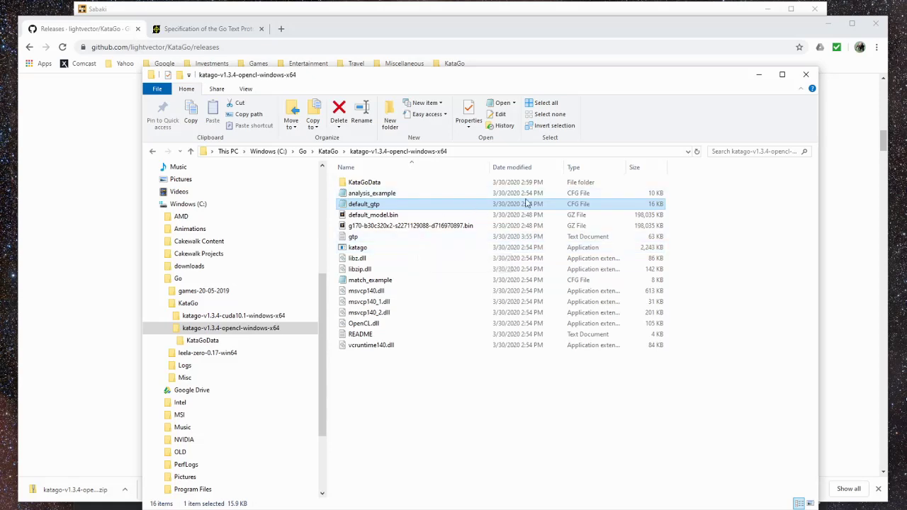
# Switch back to Sabaki, start a new game without saving the current one, and dismiss the game info.
pyautogui.click(758, 79)
pyautogui.click(823, 28)
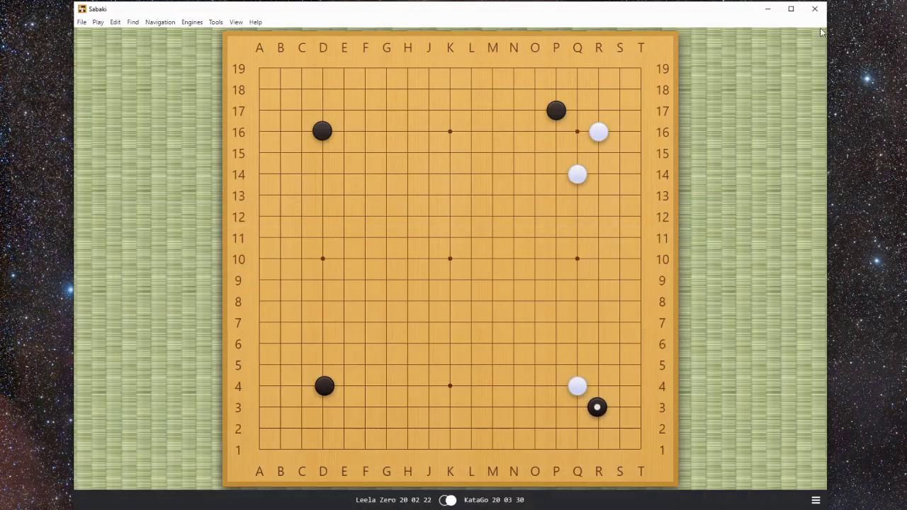
pyautogui.click(83, 23)
pyautogui.click(98, 35)
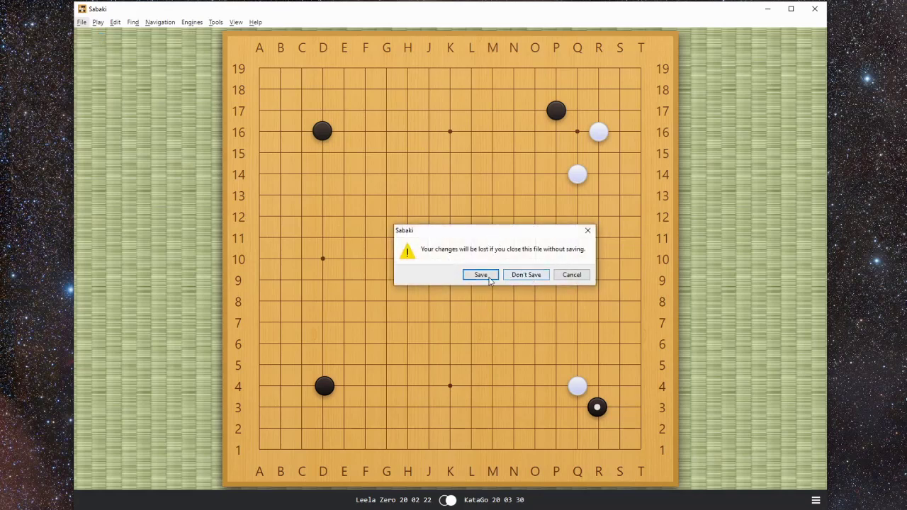
pyautogui.click(520, 275)
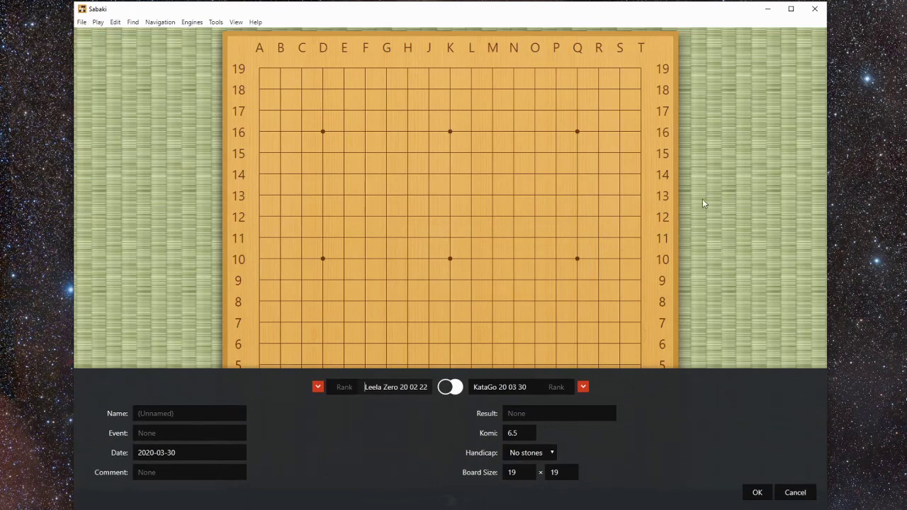
pyautogui.click(795, 493)
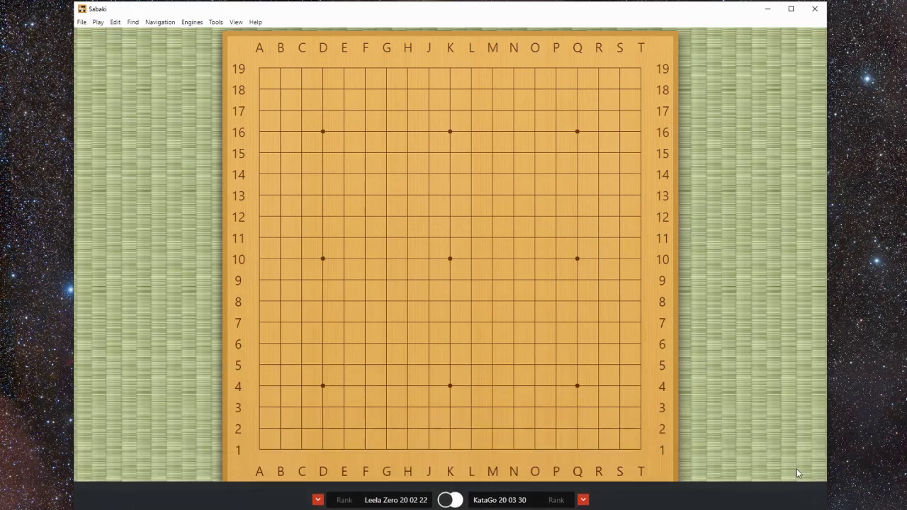
# Open the game info and set both the black and white players to Manual.
pyautogui.click(80, 23)
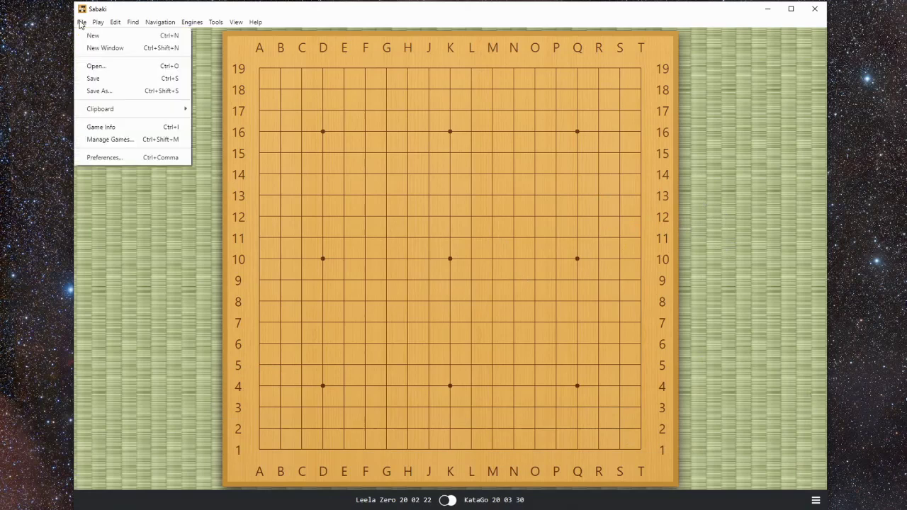
pyautogui.click(114, 133)
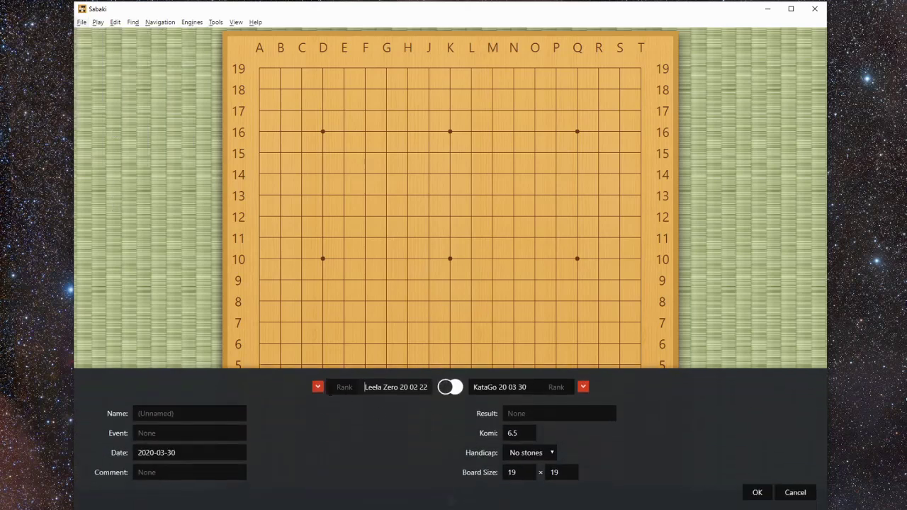
pyautogui.click(318, 387)
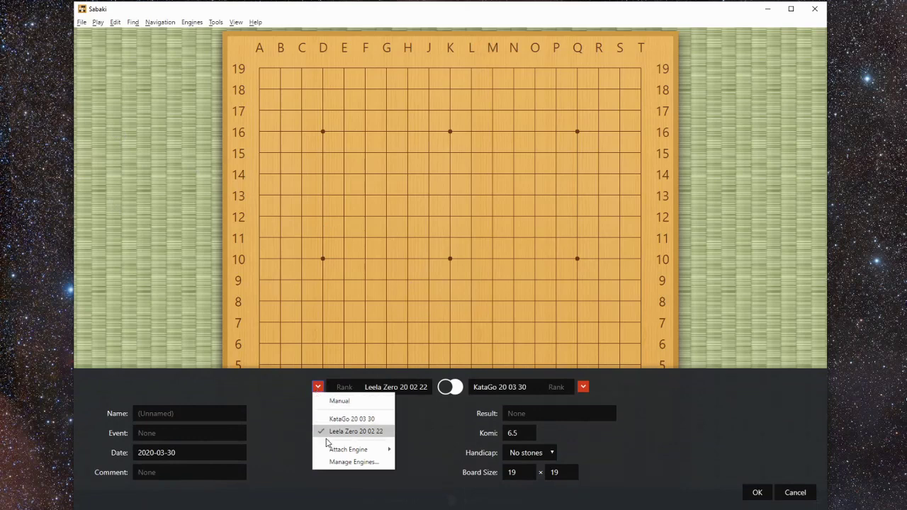
pyautogui.click(334, 402)
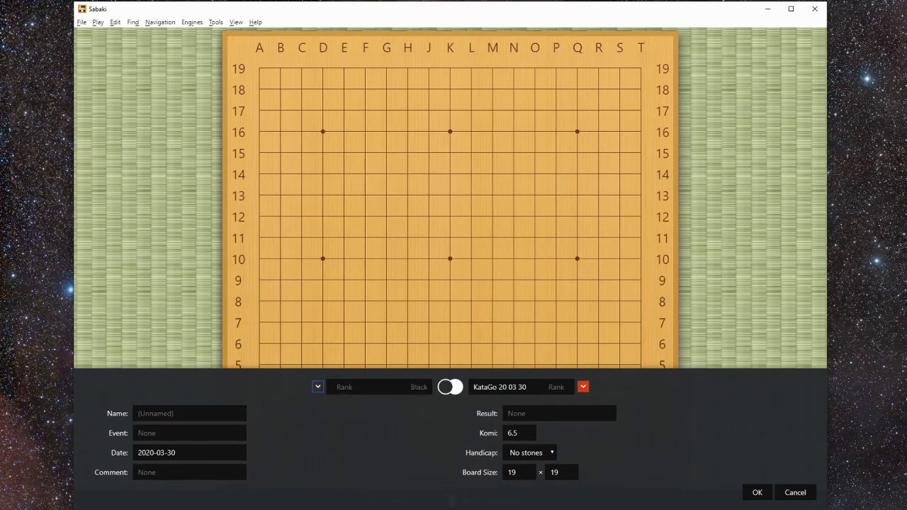
pyautogui.click(583, 387)
pyautogui.click(603, 403)
# Open the engine management from the black player's options and add a new engine named "Another Engine".
pyautogui.click(318, 387)
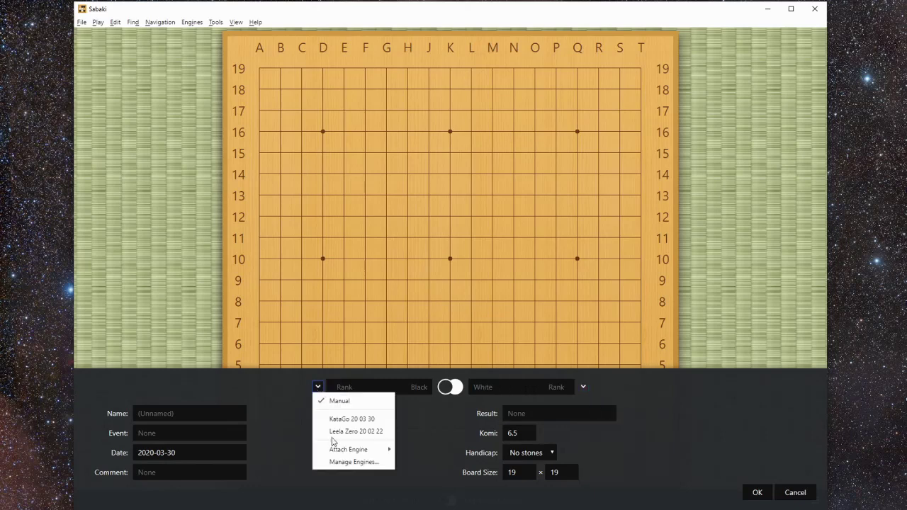
pyautogui.click(346, 462)
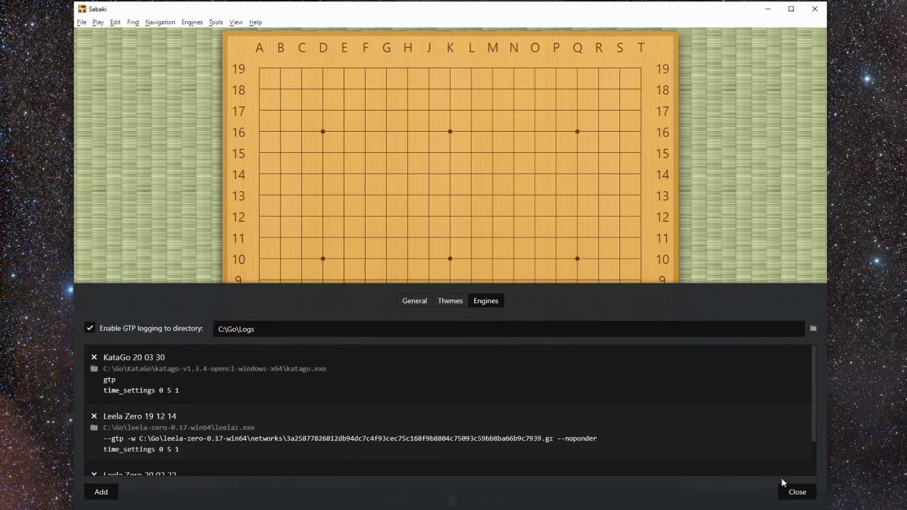
pyautogui.click(101, 492)
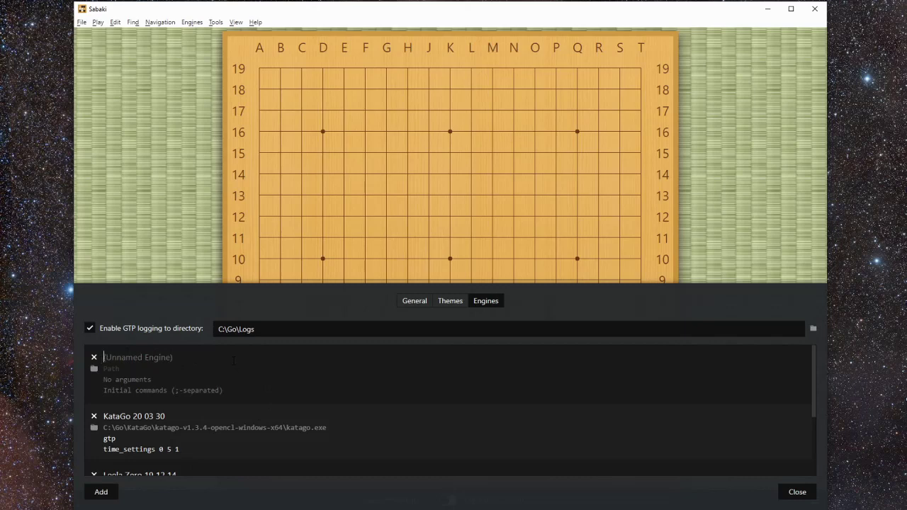
pyautogui.write('Another Engine')
# Switch to File Explorer, copy the full object path of the katago application from its properties, and close the window.
pyautogui.hotkey('alt', 'Tab')
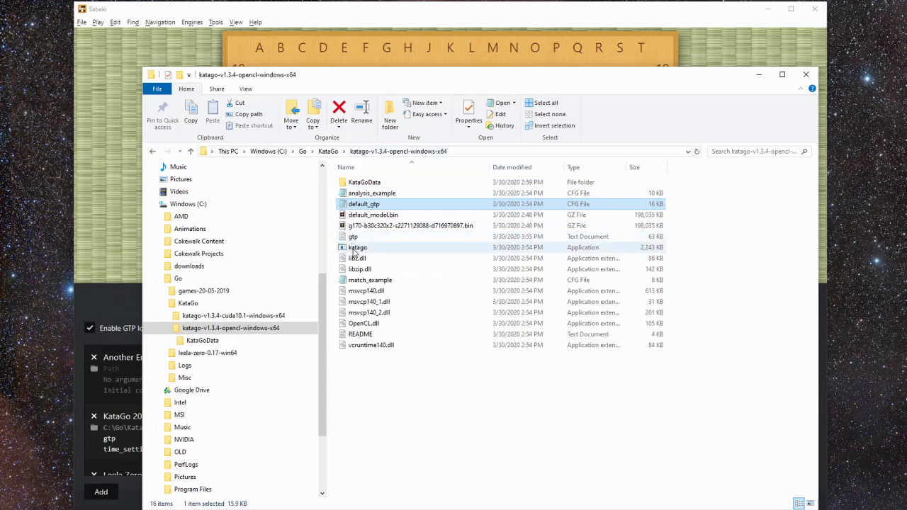
pyautogui.click(355, 249)
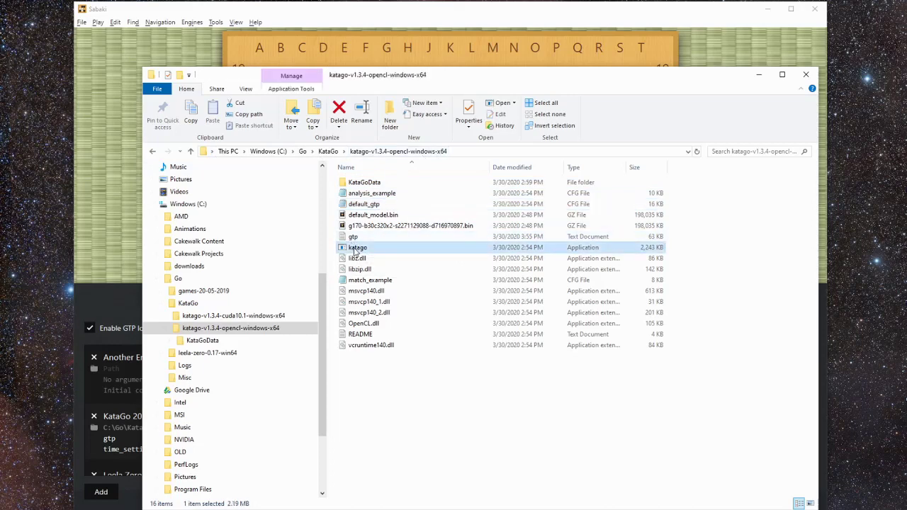
pyautogui.rightClick(354, 252)
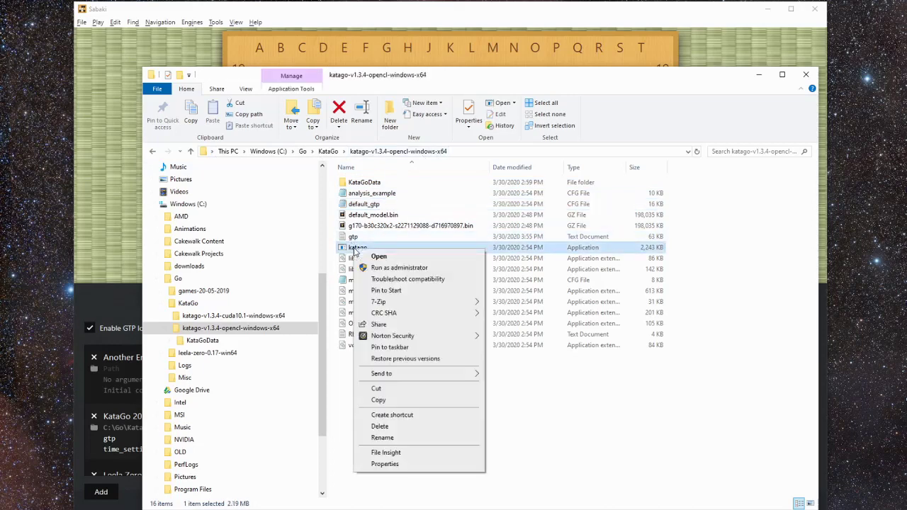
pyautogui.click(385, 464)
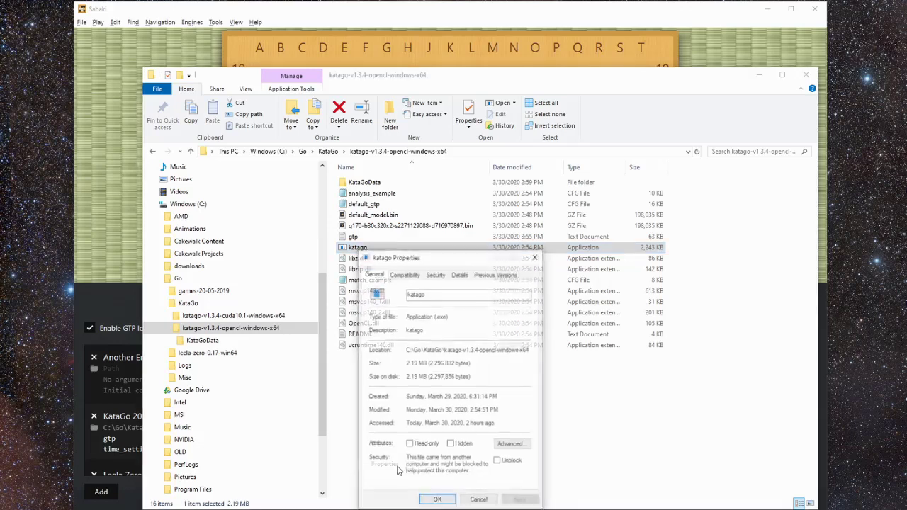
pyautogui.click(435, 274)
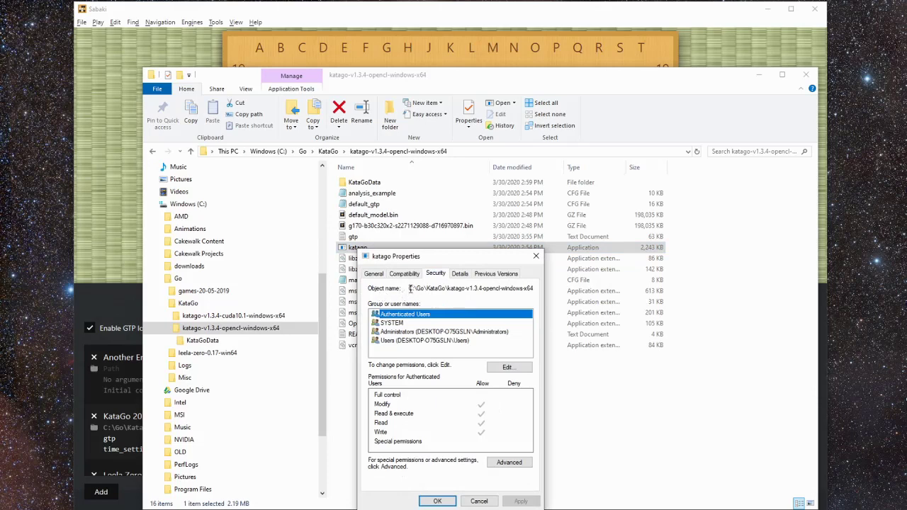
pyautogui.moveTo(410, 288); pyautogui.dragTo(574, 293)
pyautogui.hotkey('ctrl', 'c')
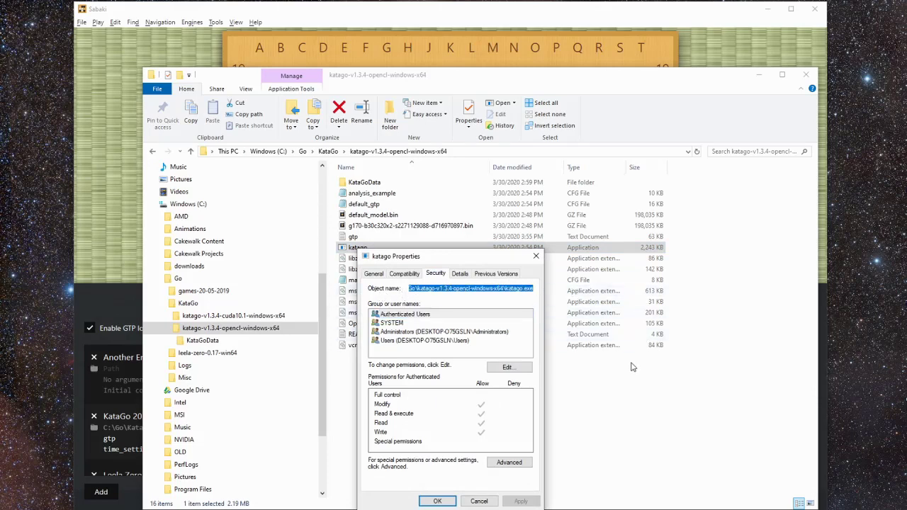
pyautogui.click(473, 501)
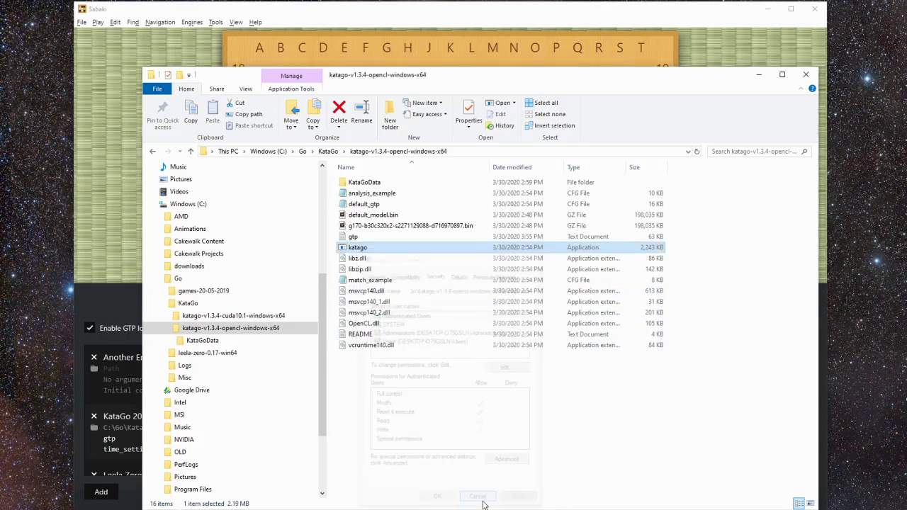
pyautogui.click(812, 76)
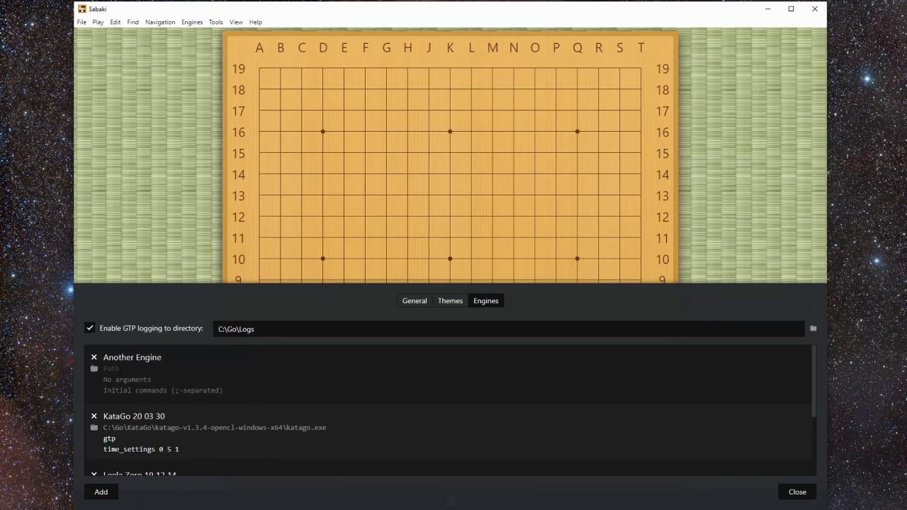
# Paste the copied katago.exe path as Another Engine's path and set its arguments to gtp.
pyautogui.press('Tab')
pyautogui.hotkey('ctrl', 'v')
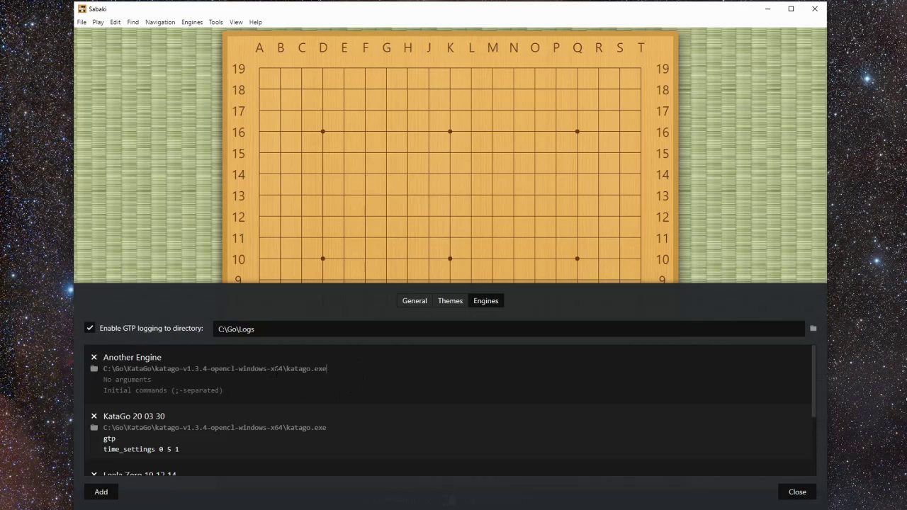
pyautogui.click(137, 379)
pyautogui.write('gtp')
# Copy the initial command time_settings 0 5 1 from KataGo 20 03 30 to Another Engine, and close the preferences.
pyautogui.moveTo(179, 450); pyautogui.dragTo(104, 450)
pyautogui.hotkey('ctrl', 'c')
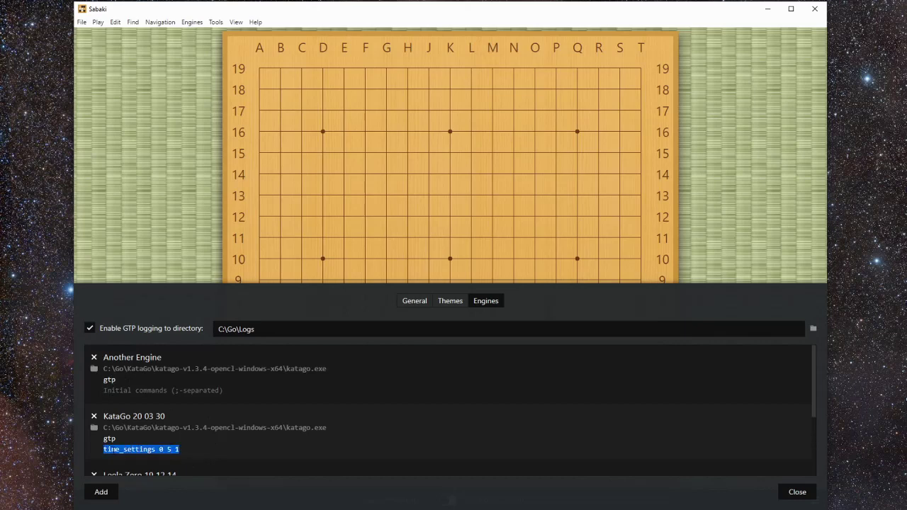
pyautogui.click(105, 390)
pyautogui.hotkey('ctrl', 'v')
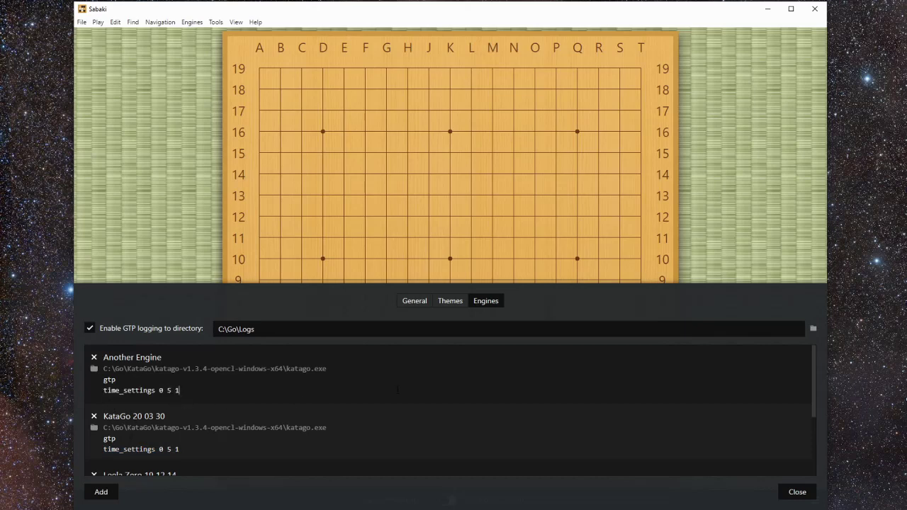
pyautogui.click(798, 493)
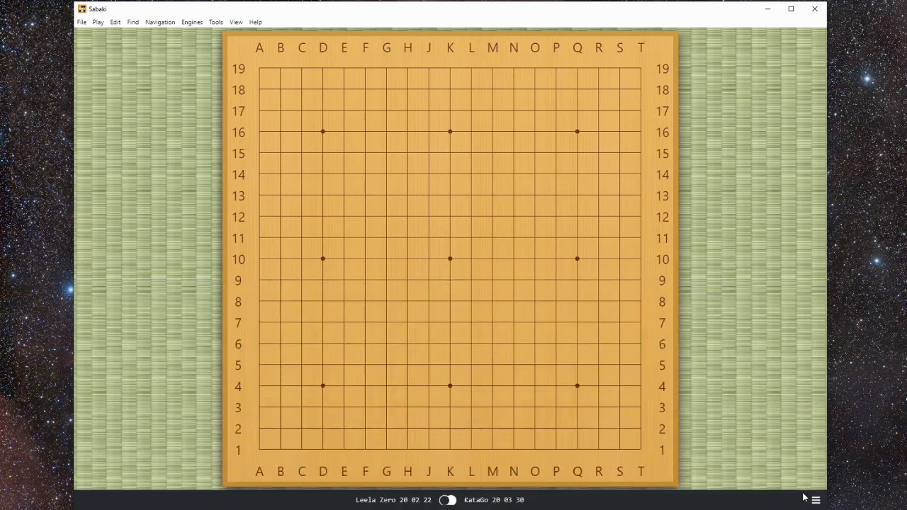
# Open the game info, attach Another Engine as the black player, and cancel the dialog.
pyautogui.click(82, 22)
pyautogui.click(92, 127)
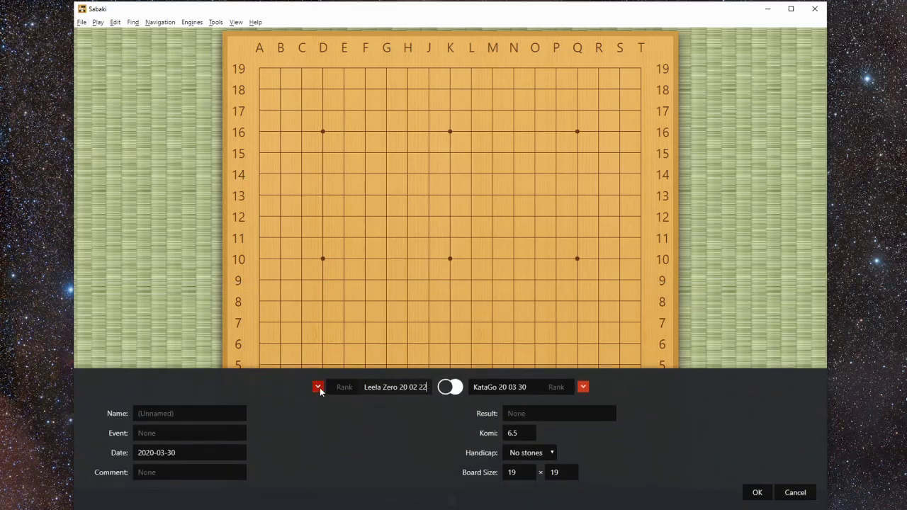
pyautogui.click(318, 388)
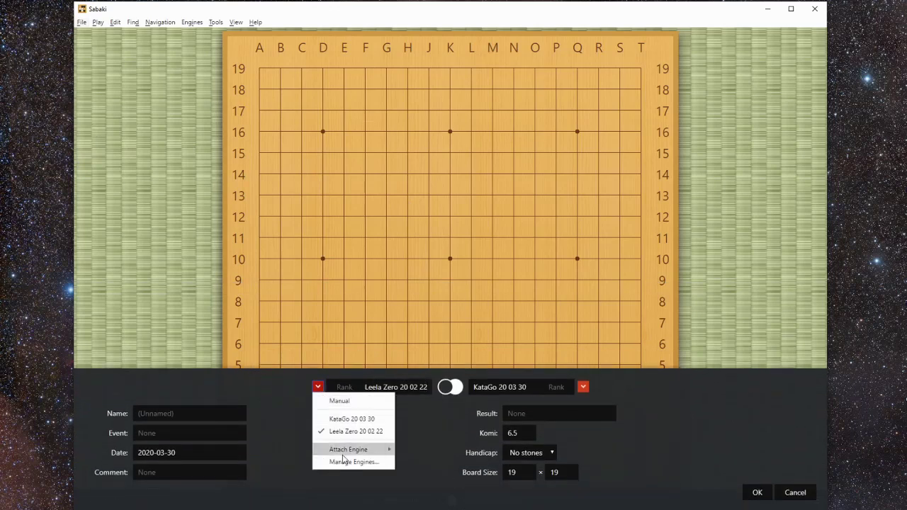
pyautogui.moveTo(345, 452)
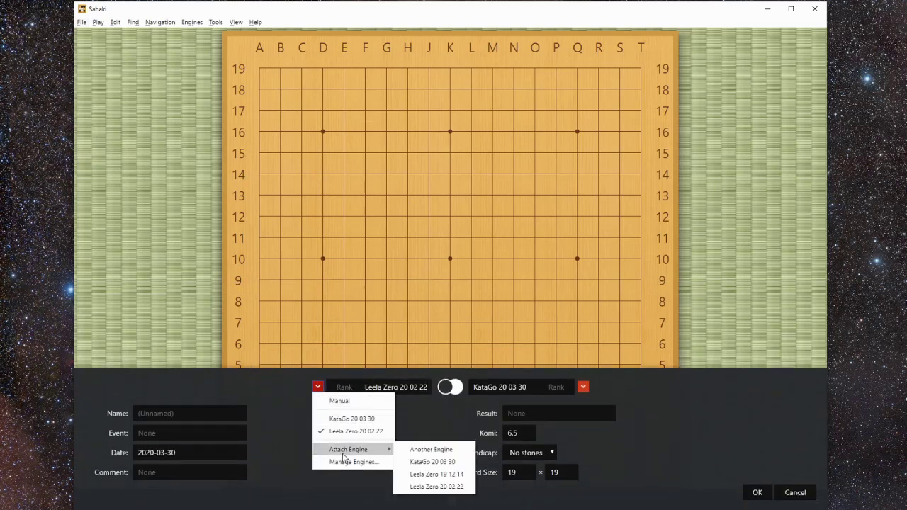
pyautogui.click(440, 451)
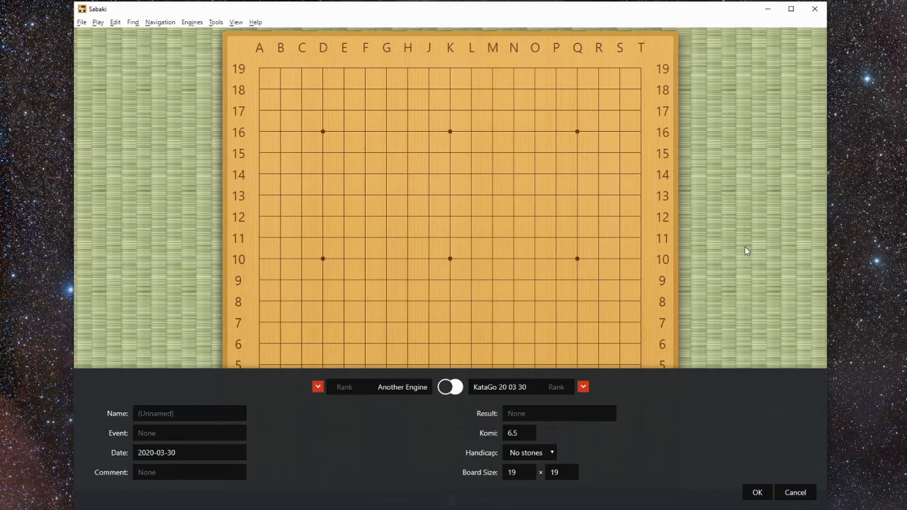
pyautogui.click(795, 492)
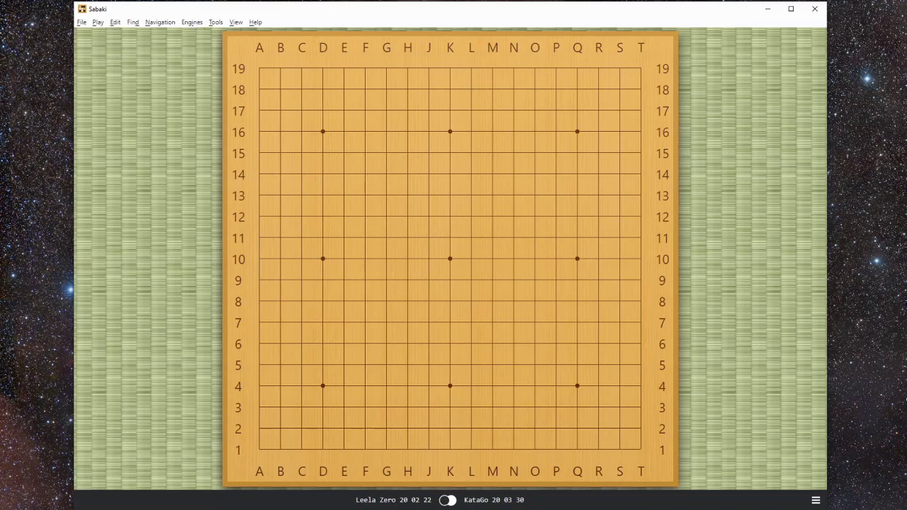
# Switch to Chrome, open the Go Text Protocol specification and look through its contents, introduction and protocol basics.
pyautogui.hotkey('alt', 'Tab')
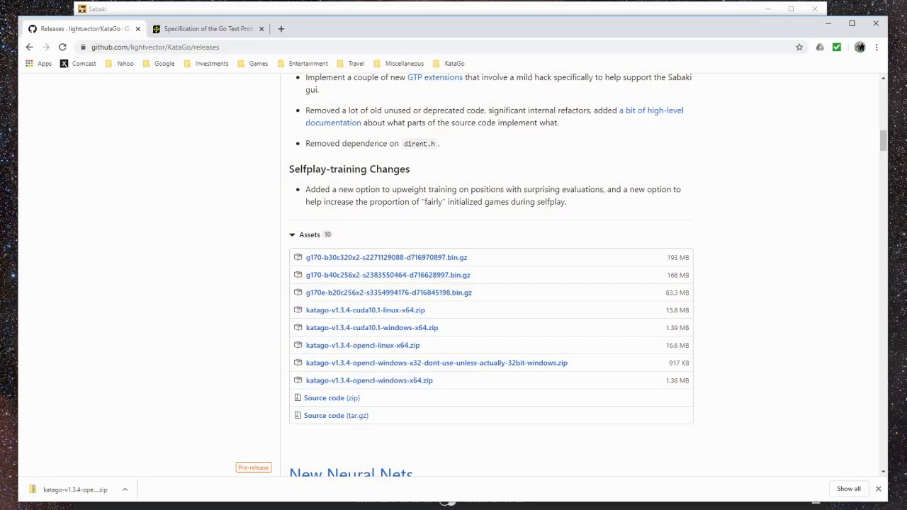
pyautogui.click(200, 30)
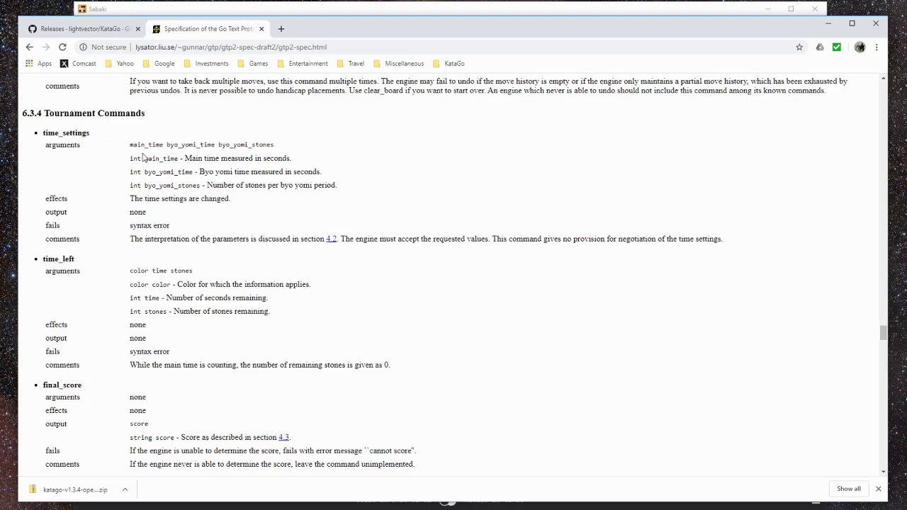
pyautogui.moveTo(881, 338); pyautogui.dragTo(875, 76)
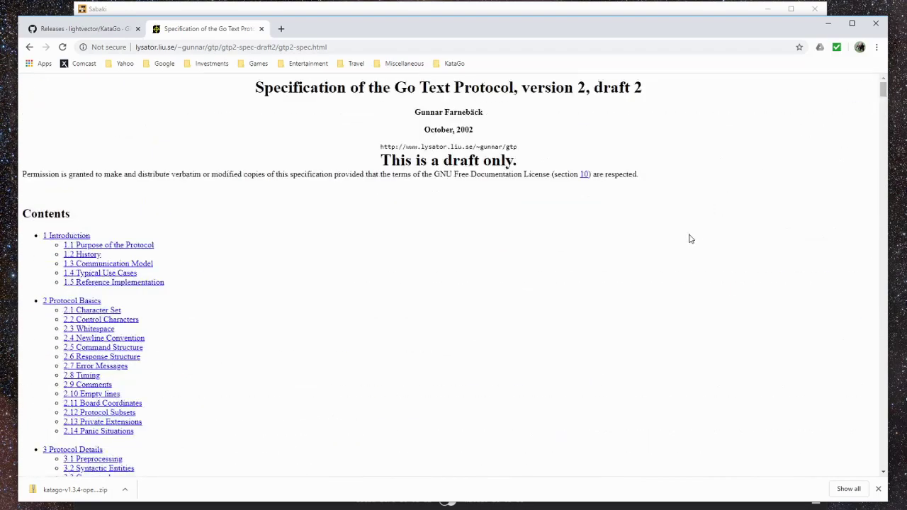
pyautogui.scroll(-11, 688, 241)
pyautogui.scroll(5, 686, 244)
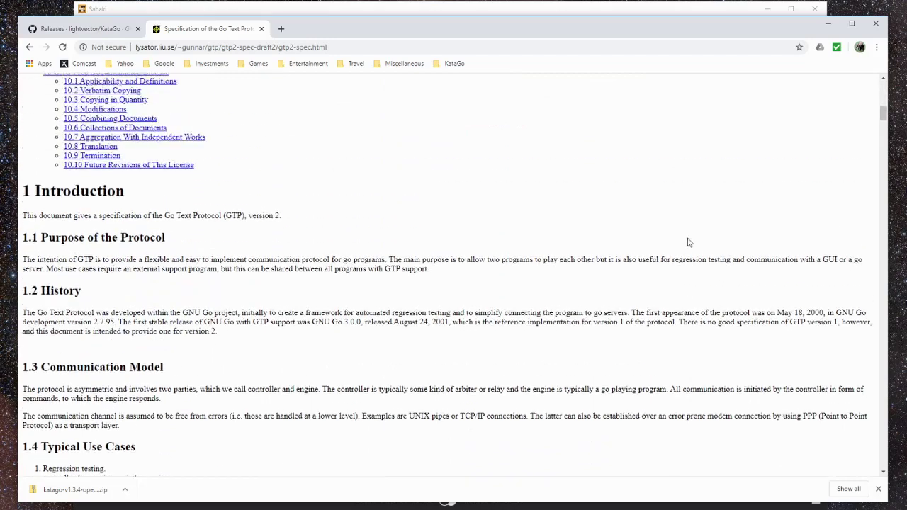
pyautogui.scroll(-6, 627, 211)
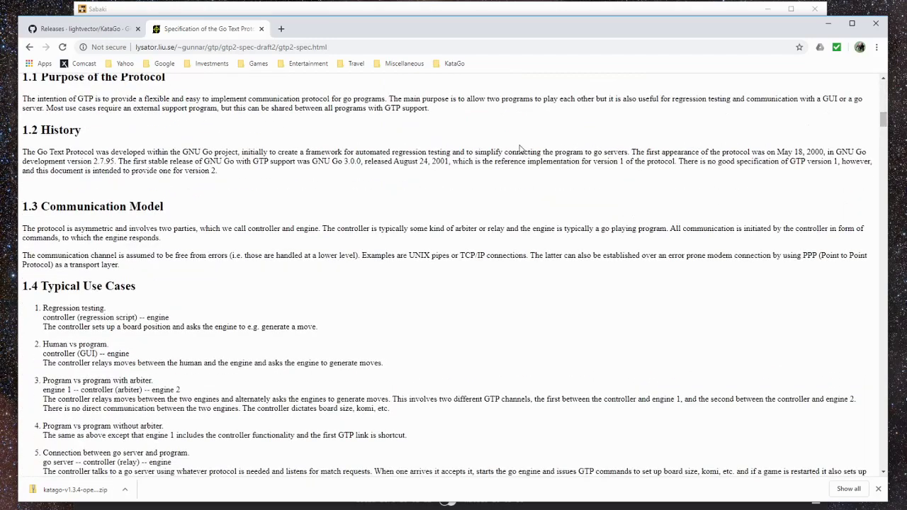
pyautogui.scroll(-5, 248, 139)
pyautogui.scroll(-5, 248, 139)
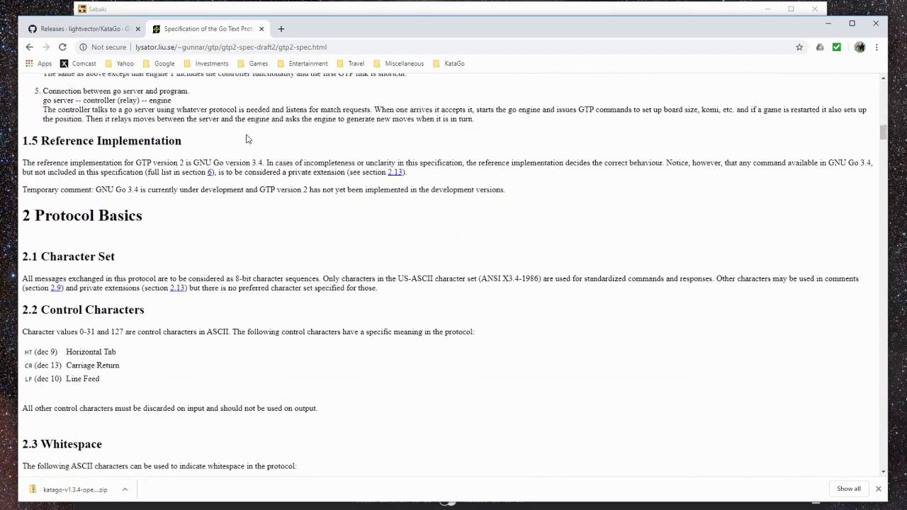
pyautogui.scroll(-1, 248, 139)
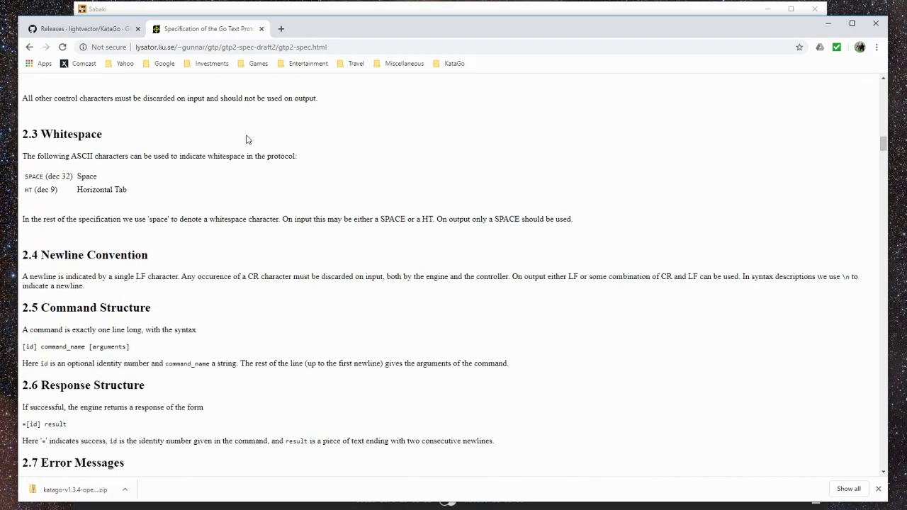
# Look through the specification's list of all commands, from the administrative commands to time_settings under Tournament Commands.
pyautogui.moveTo(883, 147); pyautogui.dragTo(897, 256)
pyautogui.scroll(-3, 261, 165)
pyautogui.scroll(-7, 283, 164)
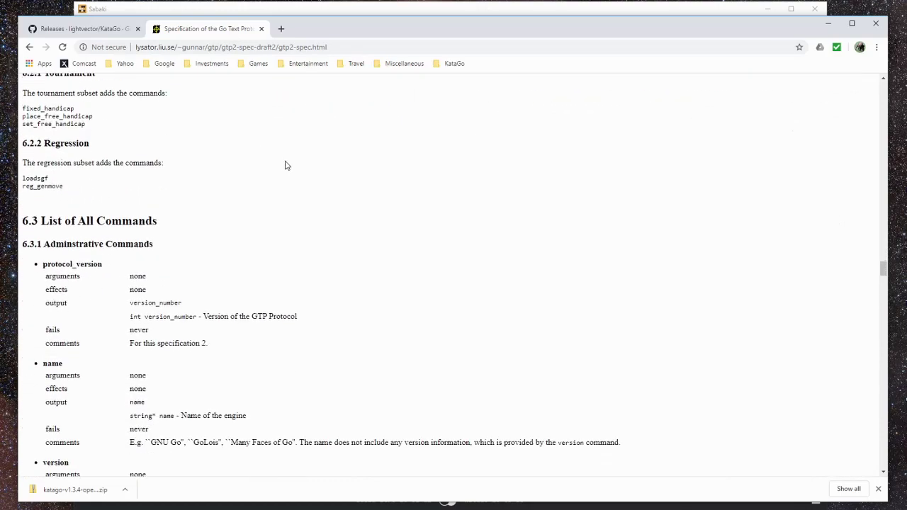
pyautogui.scroll(-6, 301, 165)
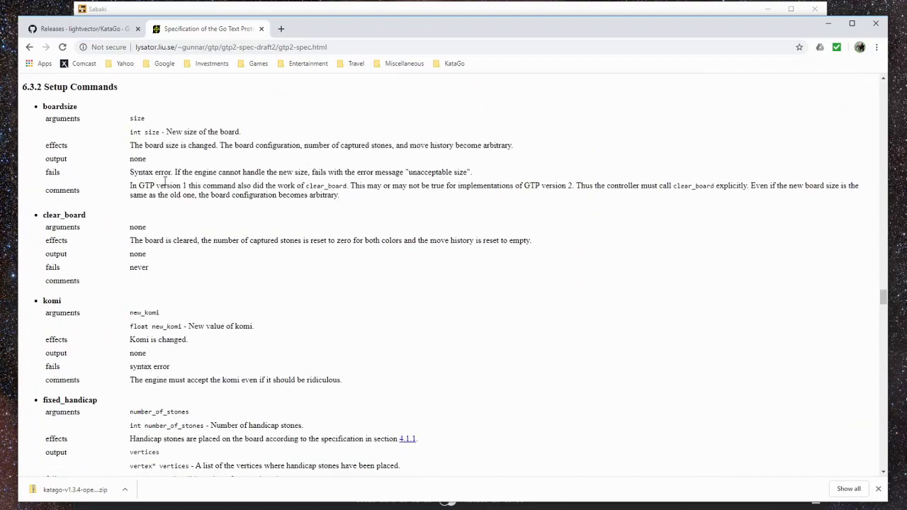
pyautogui.scroll(-2, 482, 266)
pyautogui.scroll(-10, 484, 267)
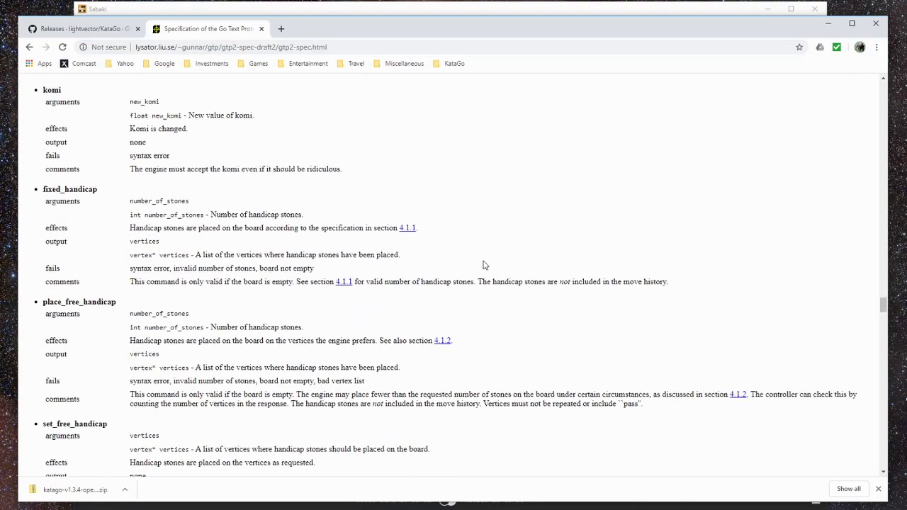
pyautogui.scroll(-2, 484, 265)
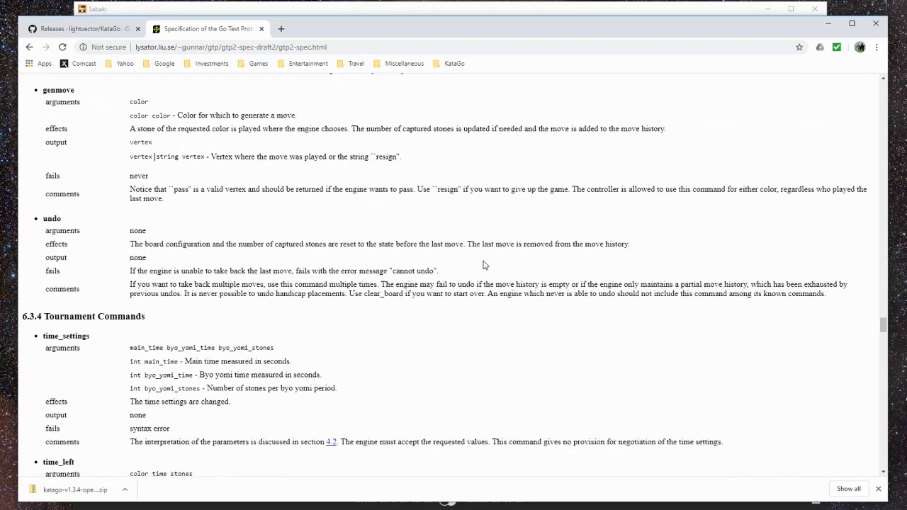
# Check the time_settings and time_left entries, switch to Sabaki, and set the black player to Manual in the game info.
pyautogui.scroll(-2, 478, 269)
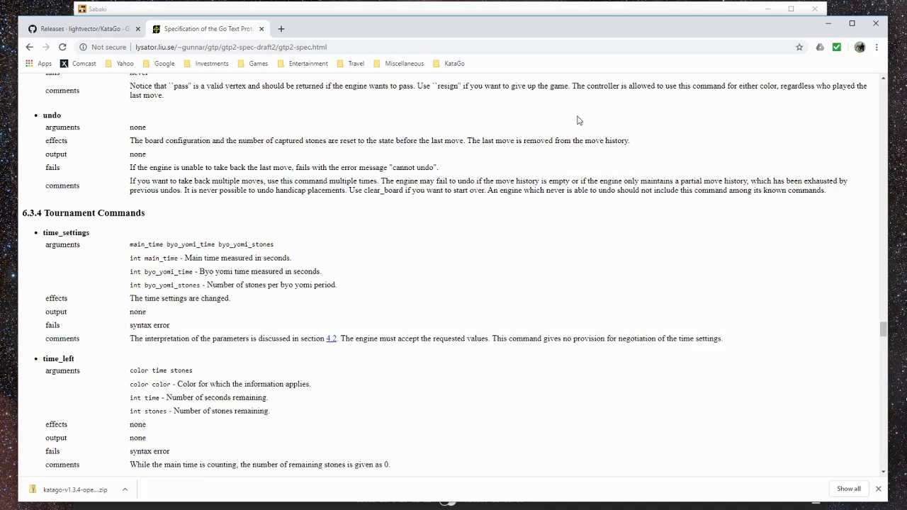
pyautogui.click(595, 9)
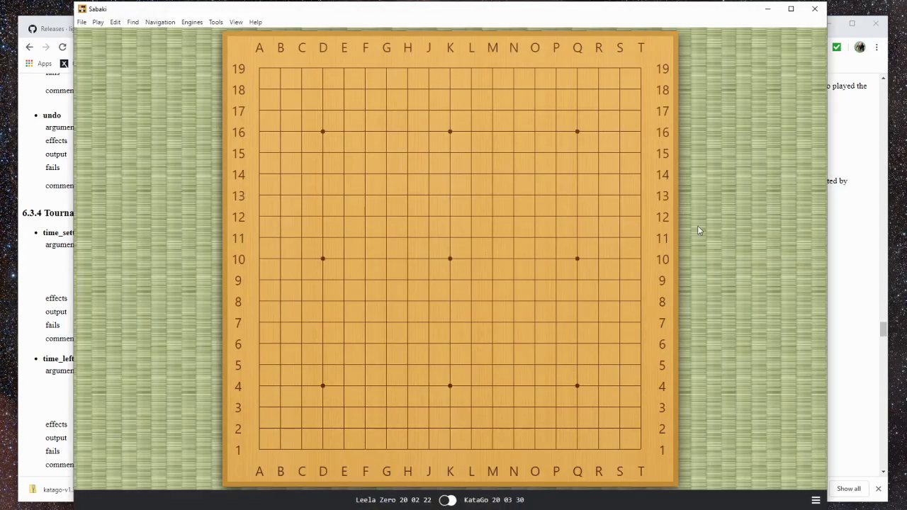
pyautogui.click(82, 23)
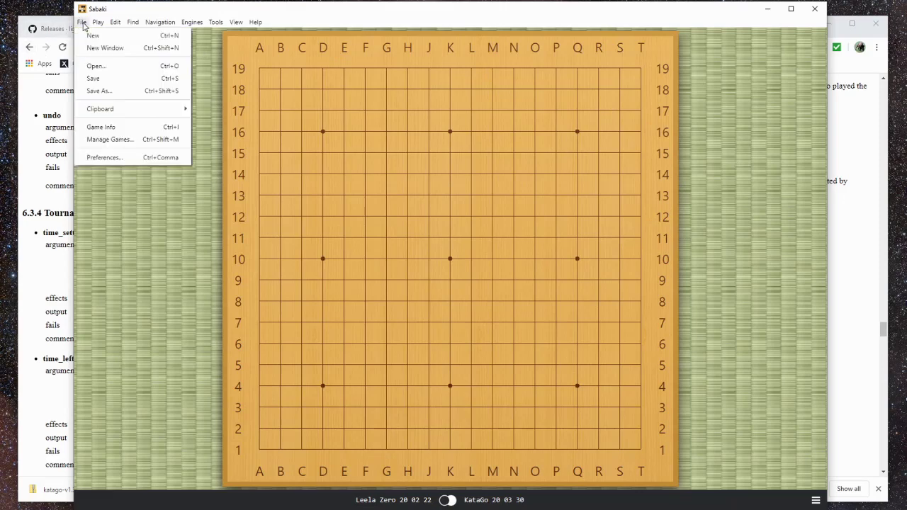
pyautogui.click(100, 127)
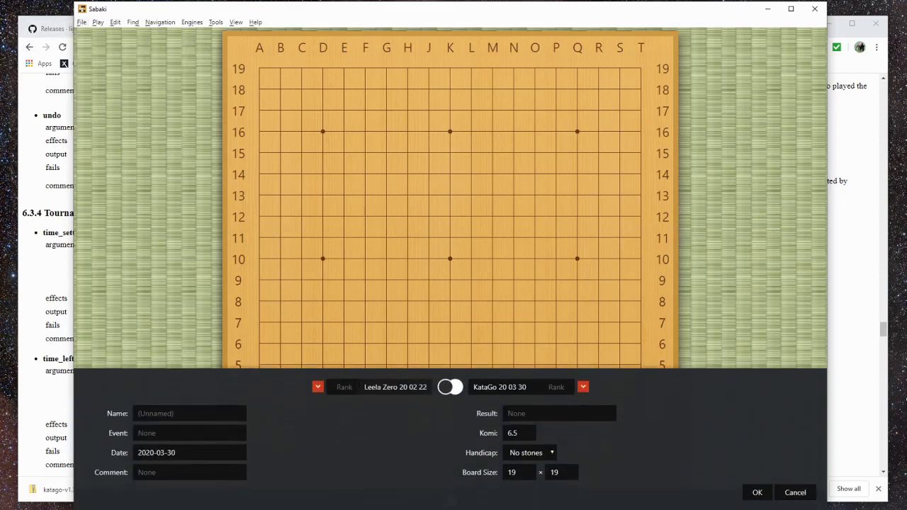
pyautogui.click(318, 387)
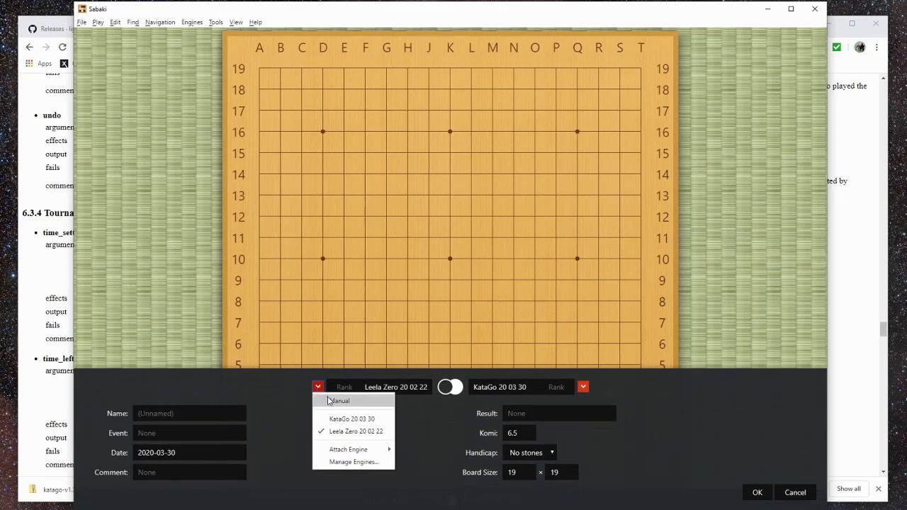
pyautogui.click(329, 401)
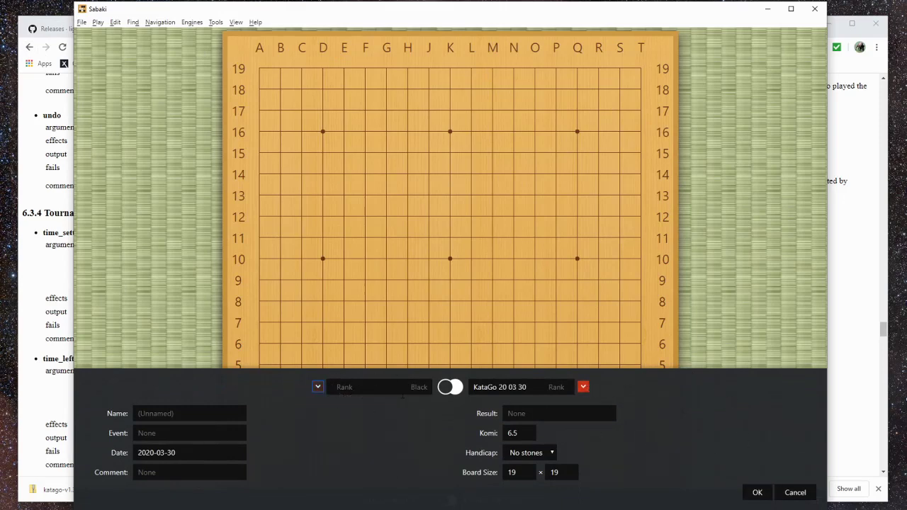
pyautogui.click(757, 493)
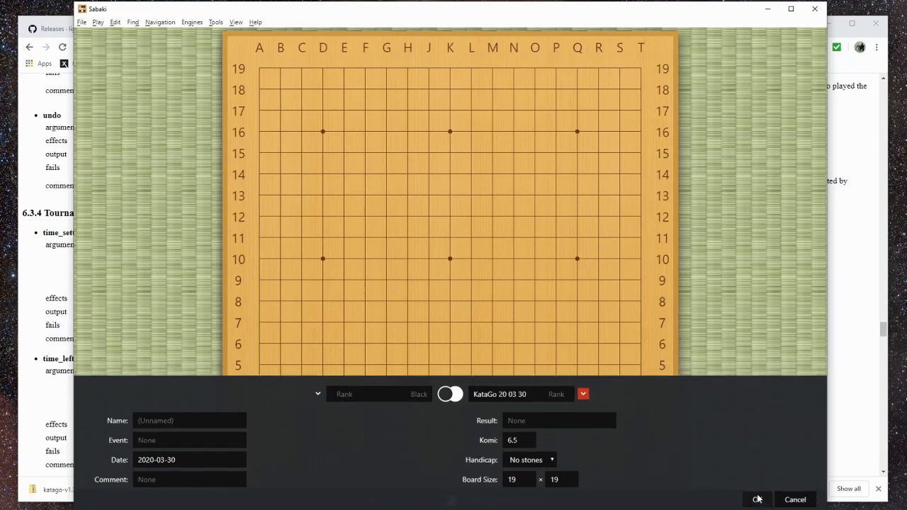
# Show the engines sidebar and move the Sabaki window so that it fits fully on the desktop.
pyautogui.click(192, 23)
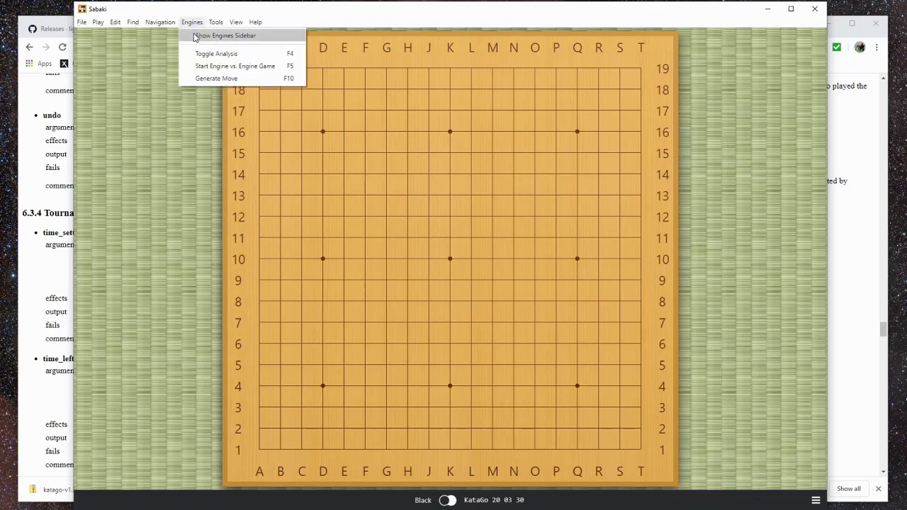
pyautogui.click(195, 36)
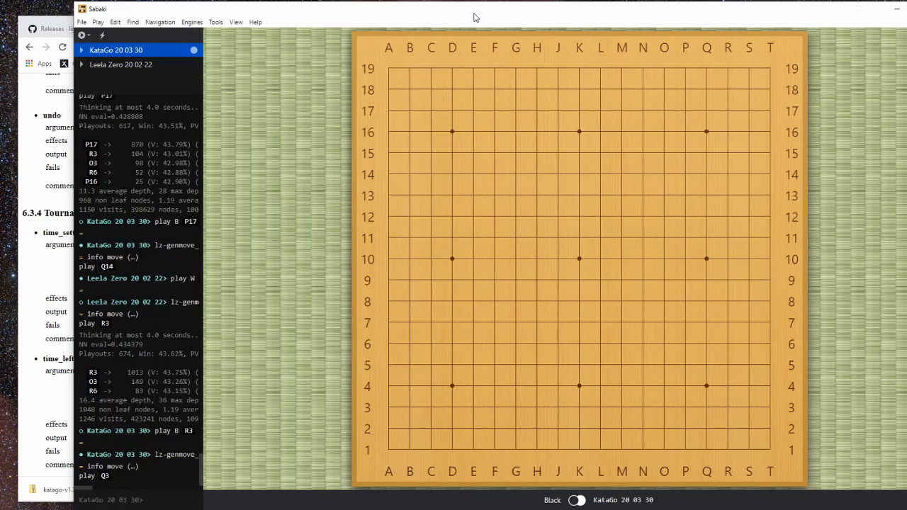
pyautogui.moveTo(475, 15); pyautogui.dragTo(413, 15)
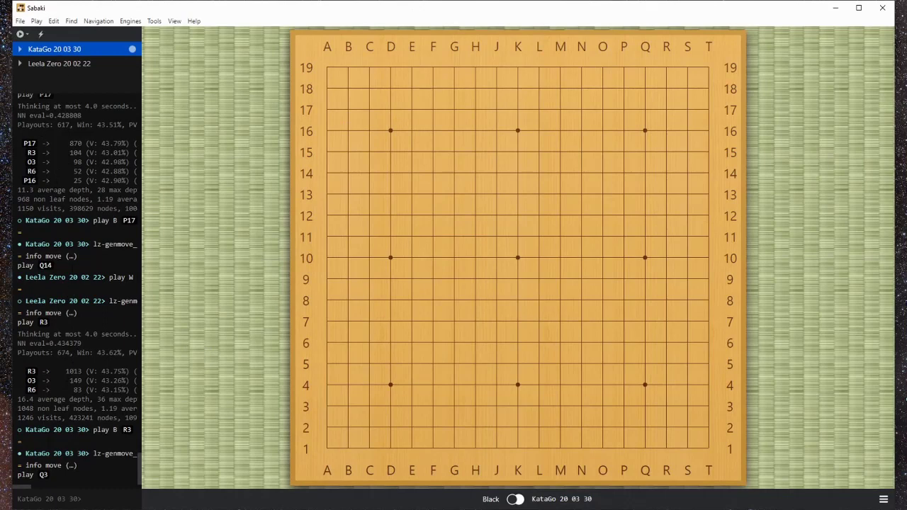
# Play black stones at Q16 and Q4 against KataGo, and widen the engines sidebar slightly.
pyautogui.click(646, 130)
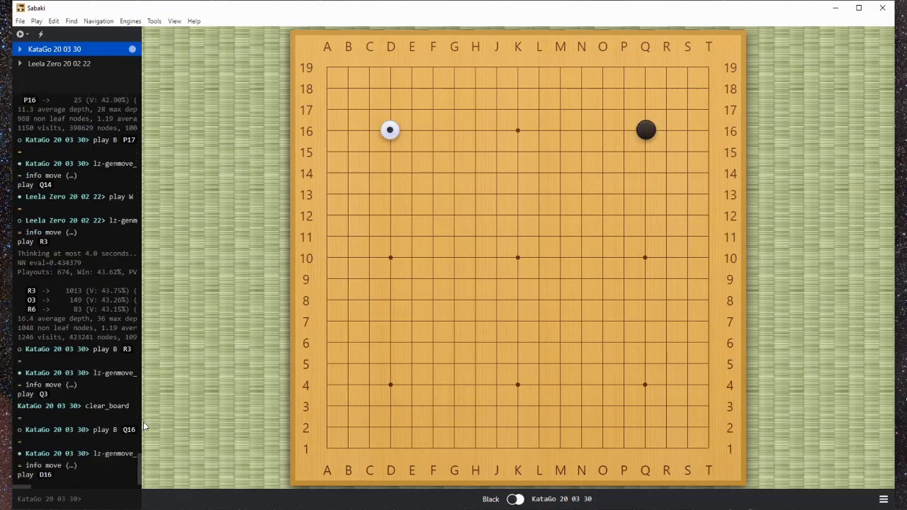
pyautogui.click(646, 385)
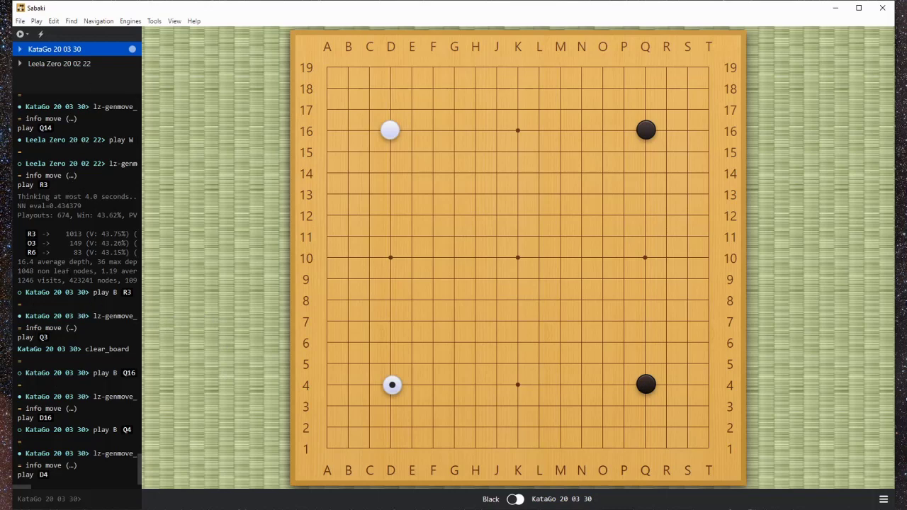
pyautogui.moveTo(24, 487)
pyautogui.mouseDown()
pyautogui.moveTo(130, 493)
pyautogui.moveTo(15, 491)
pyautogui.mouseUp()
pyautogui.moveTo(142, 474); pyautogui.dragTo(157, 309)
pyautogui.moveTo(155, 325); pyautogui.dragTo(139, 494)
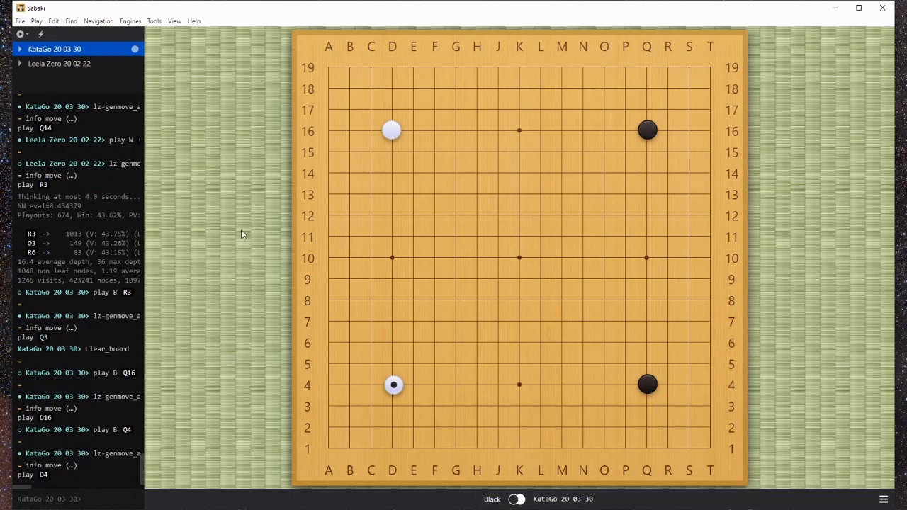
# Turn on KataGo's analysis of the position and play the suggested black move at F17.
pyautogui.click(134, 22)
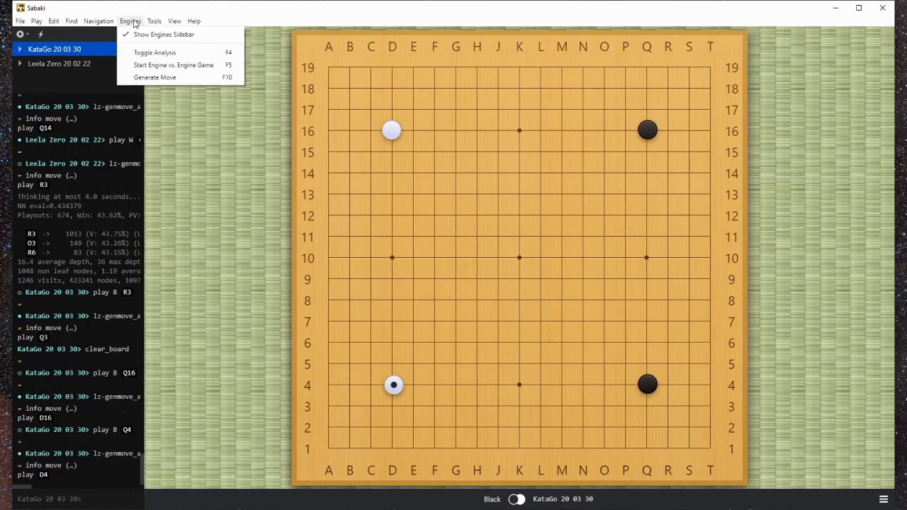
pyautogui.click(146, 54)
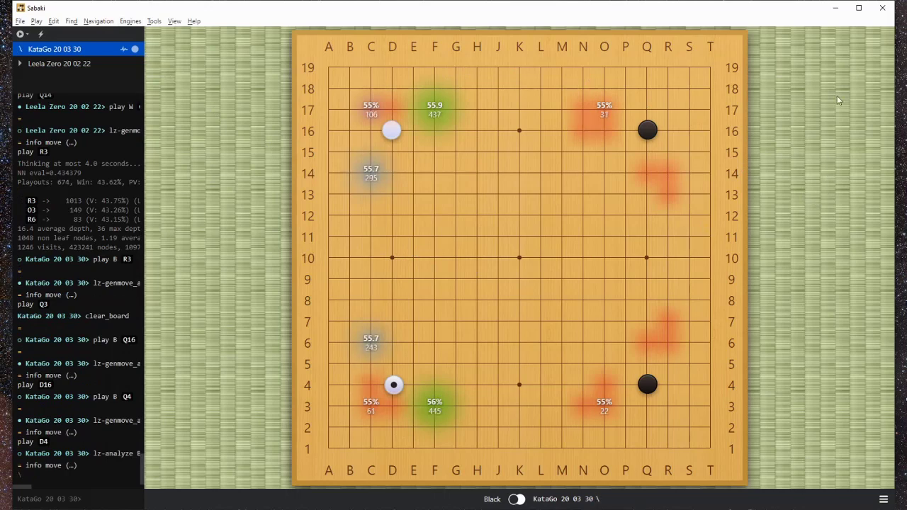
pyautogui.click(434, 109)
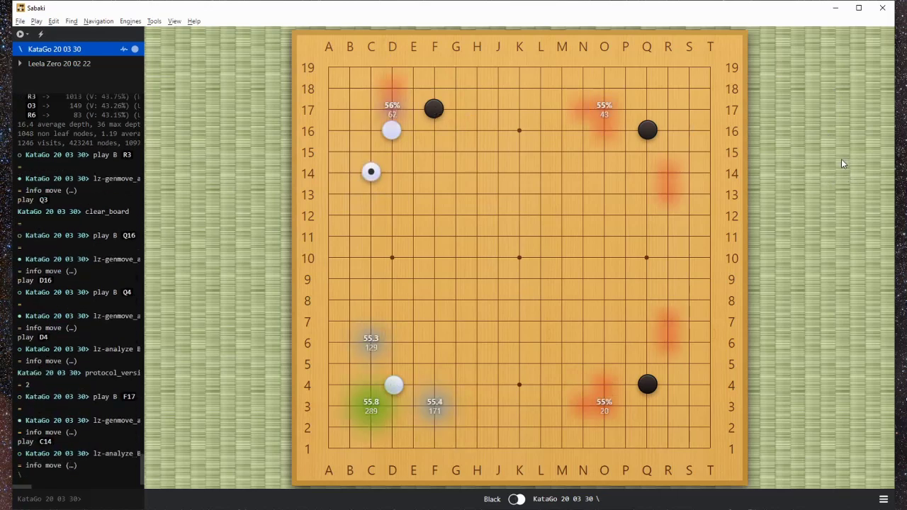
# Play black at C3, C4, C5 and B6 following the analysis, at the centre point K10, and at the suggested Q15.
pyautogui.click(370, 407)
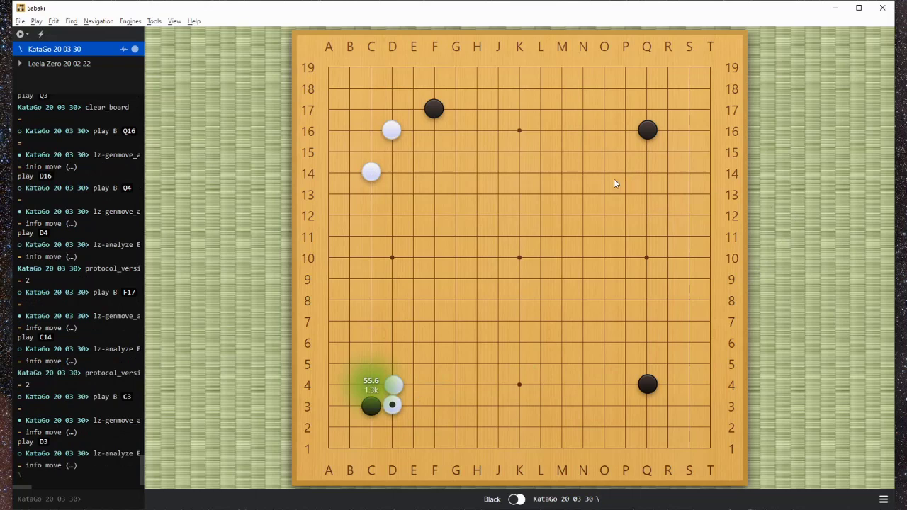
pyautogui.click(371, 384)
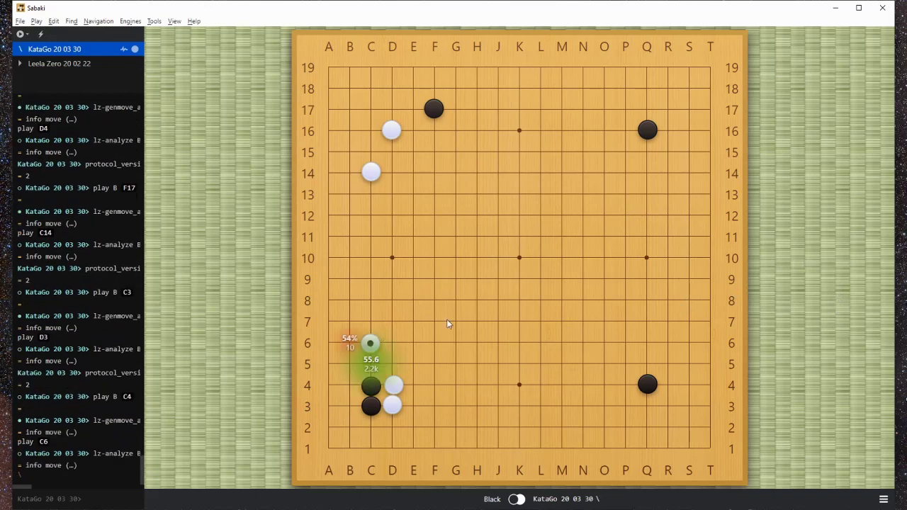
pyautogui.click(371, 364)
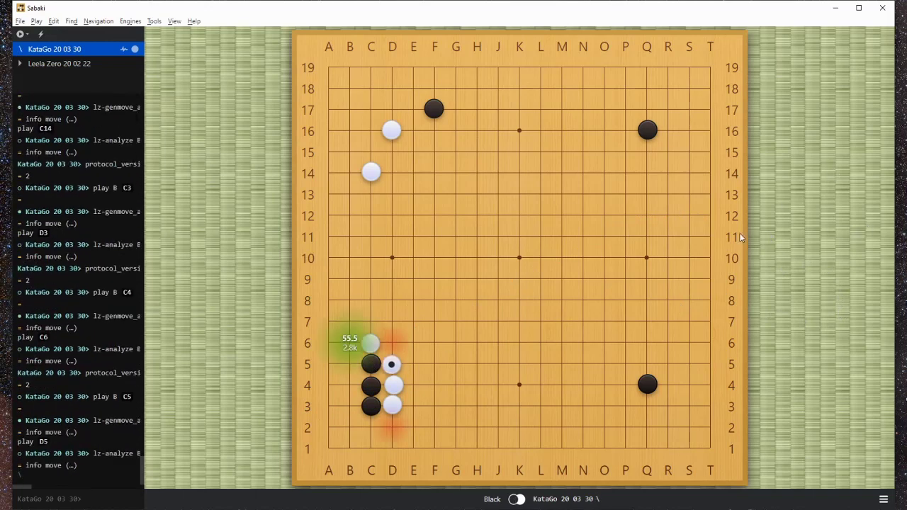
pyautogui.click(348, 344)
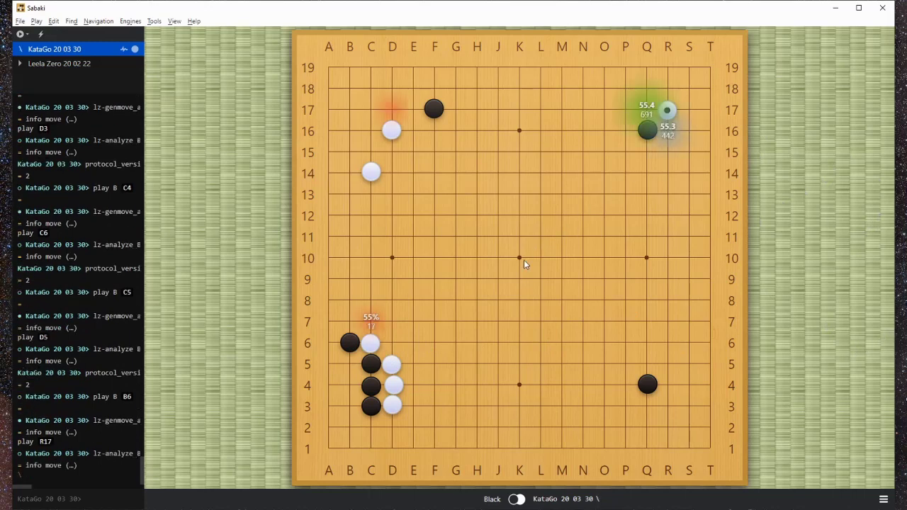
pyautogui.click(521, 258)
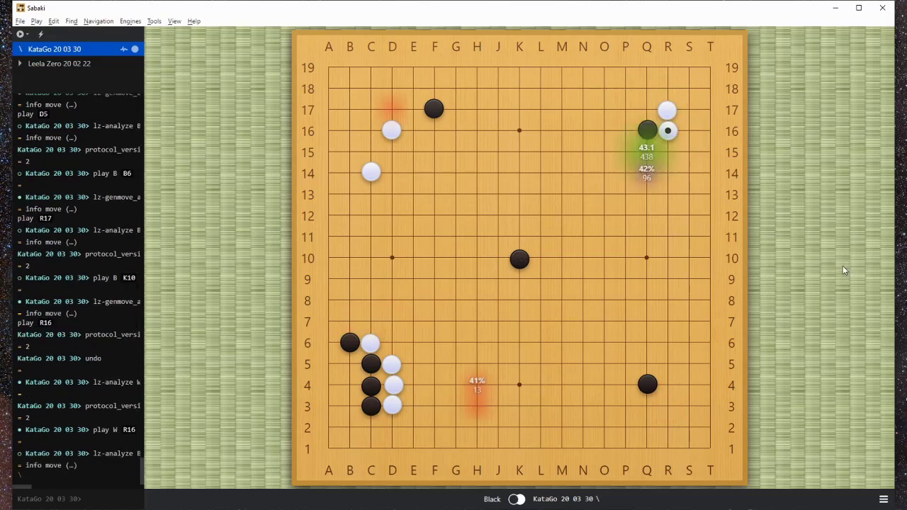
pyautogui.click(646, 152)
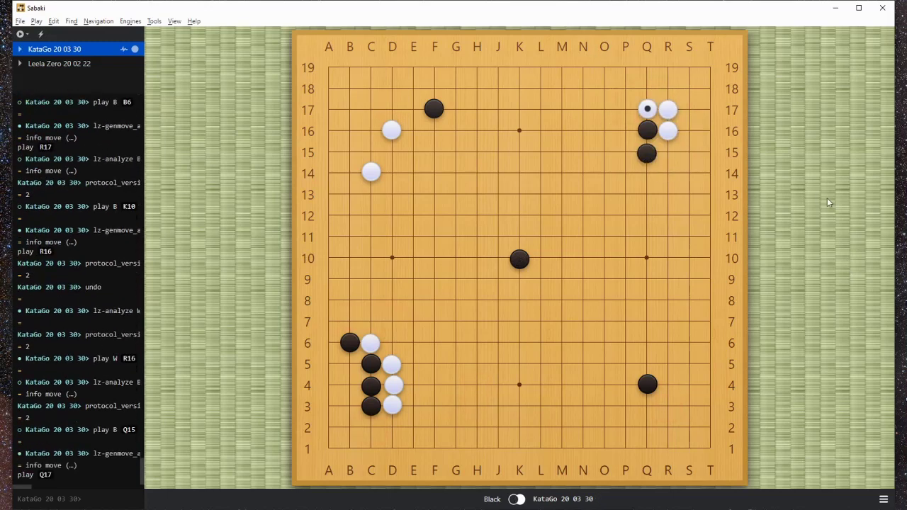